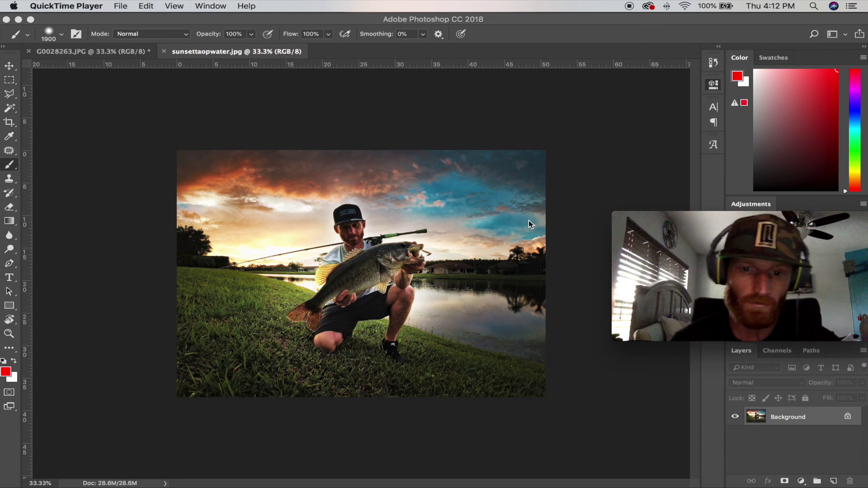
Bring the unedited G0028263.JPG photo into view and collapse its document properties
left_click(129, 49)
left_click(113, 50)
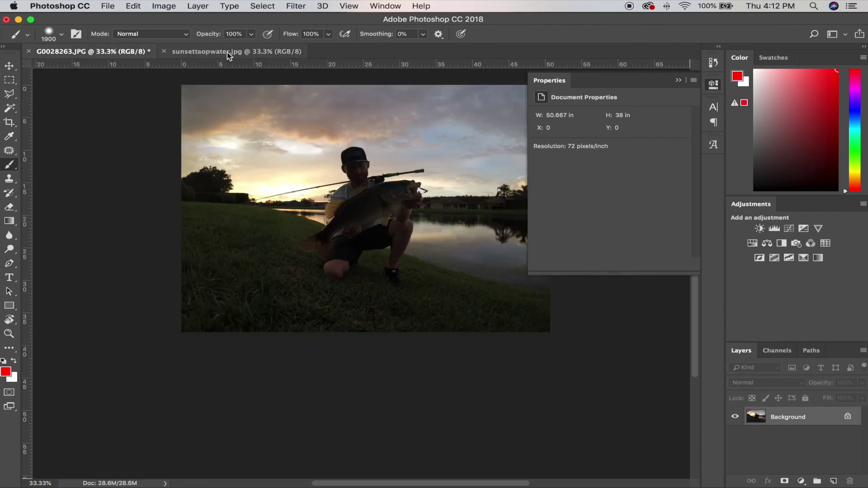
scroll(346, 207, "up", 3)
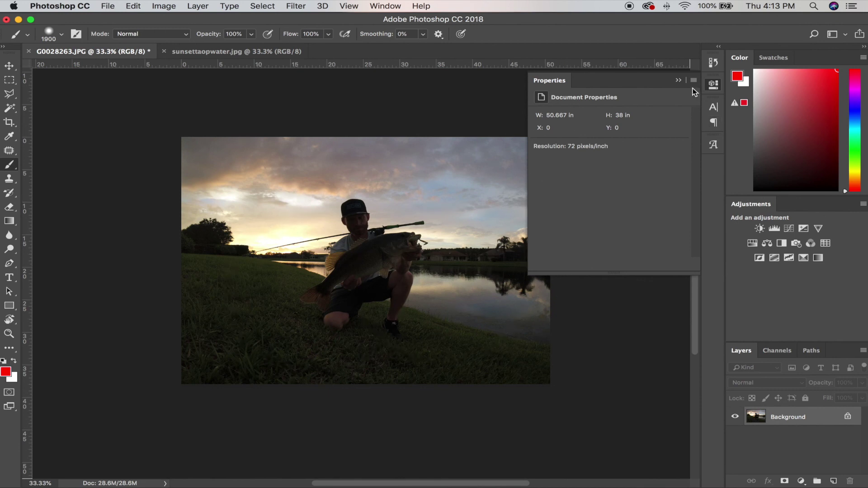
left_click(678, 81)
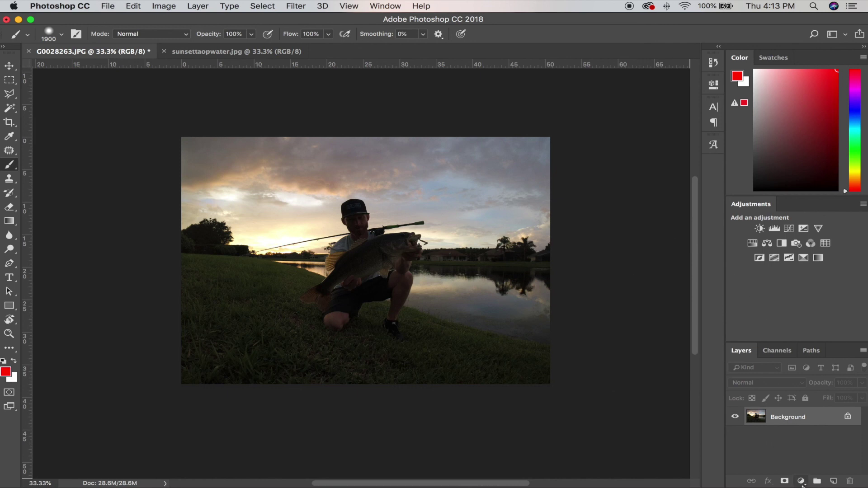
Add a Curves adjustment layer and pull the RGB curve's midpoint upward to strongly brighten the photo
left_click(802, 481)
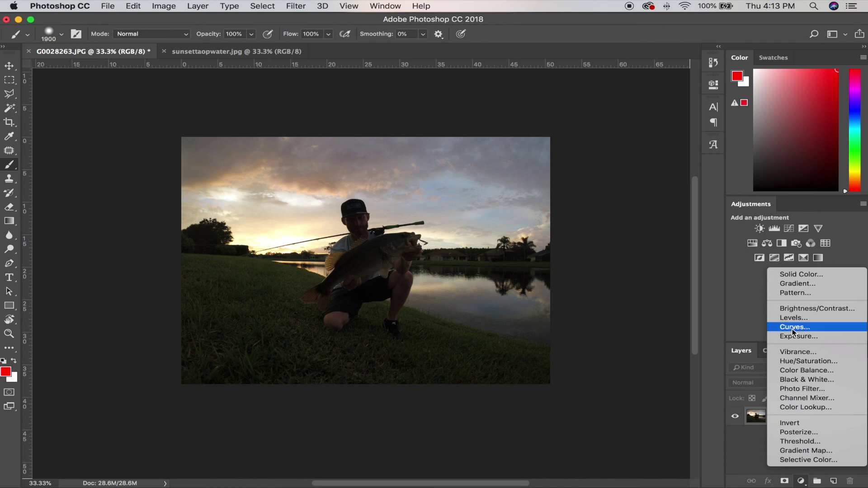
left_click(751, 453)
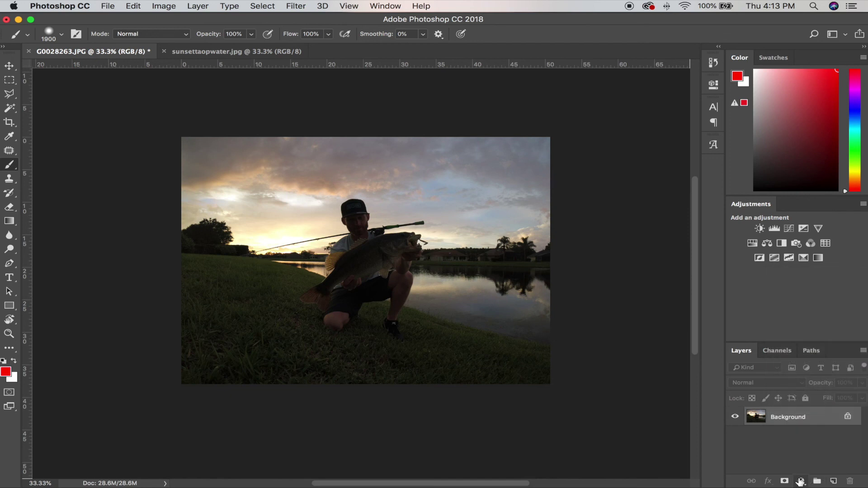
left_click(801, 480)
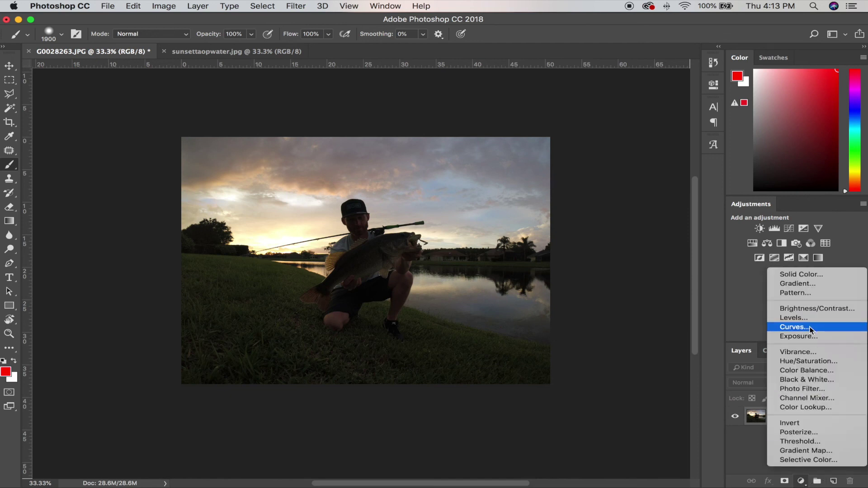
left_click(794, 327)
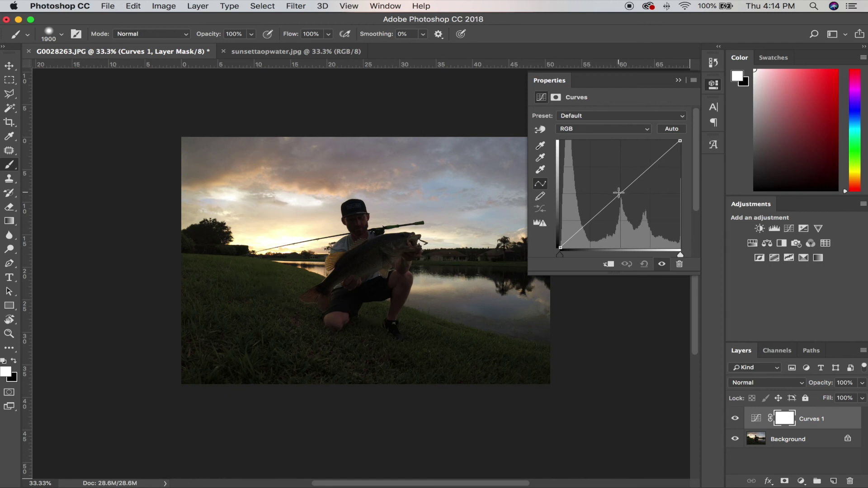
left_click_drag(618, 193, 594, 174)
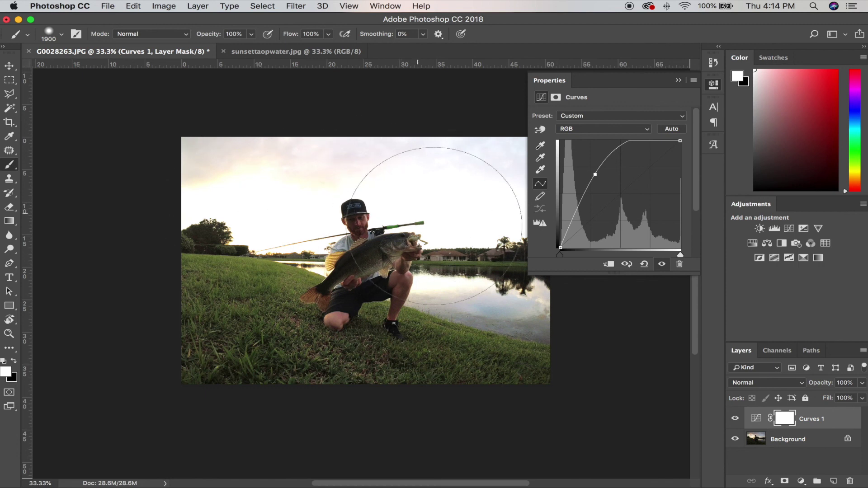
Invert the Curves 1 layer mask to black, keeping the mask selected for painting
left_click(776, 423)
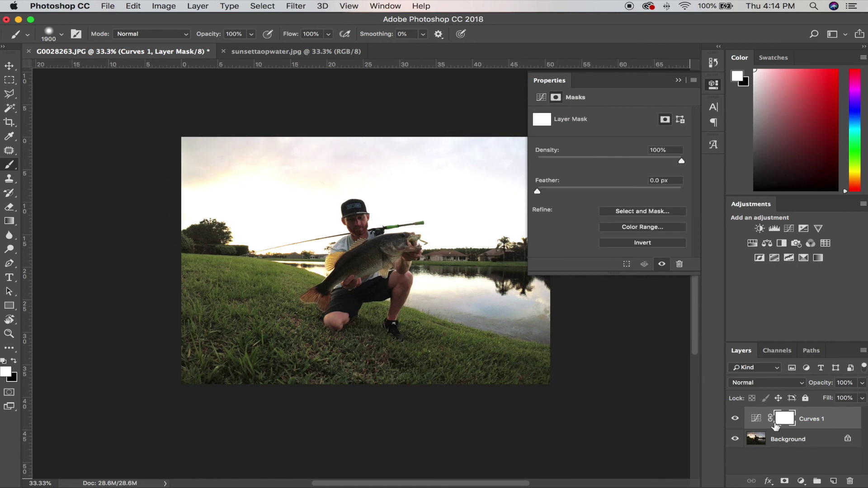
left_click(754, 423)
left_click(792, 424)
key("super+i")
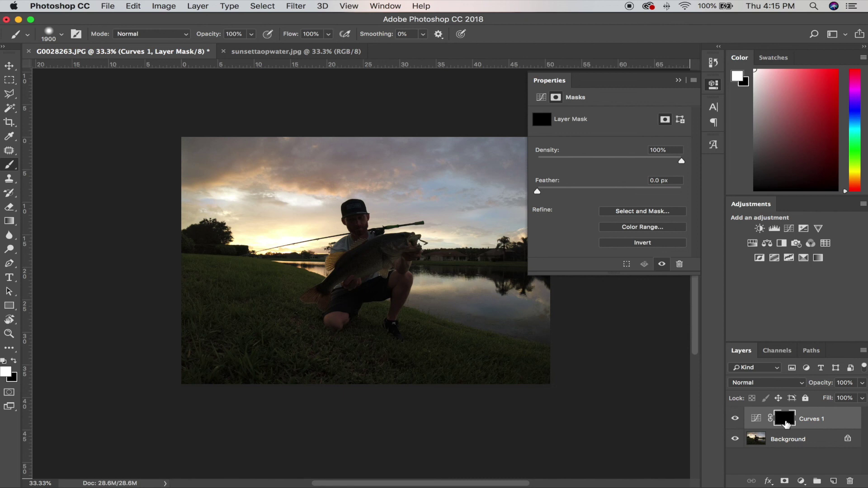
left_click(756, 419)
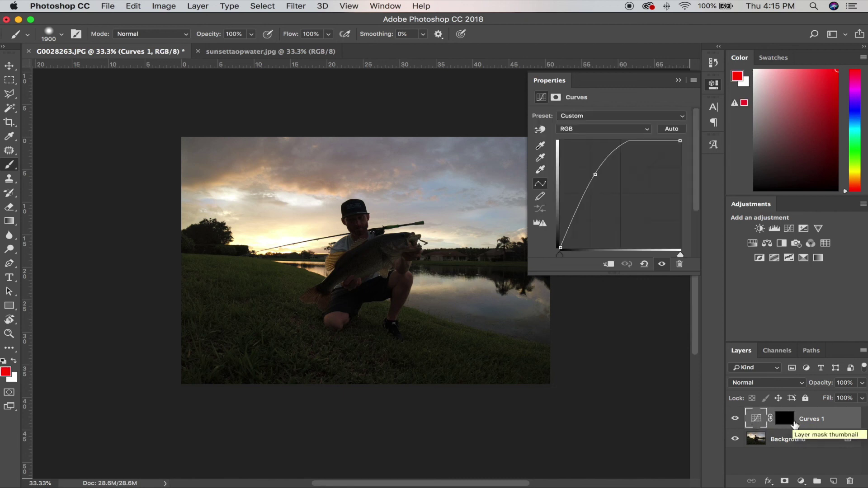
left_click(786, 420)
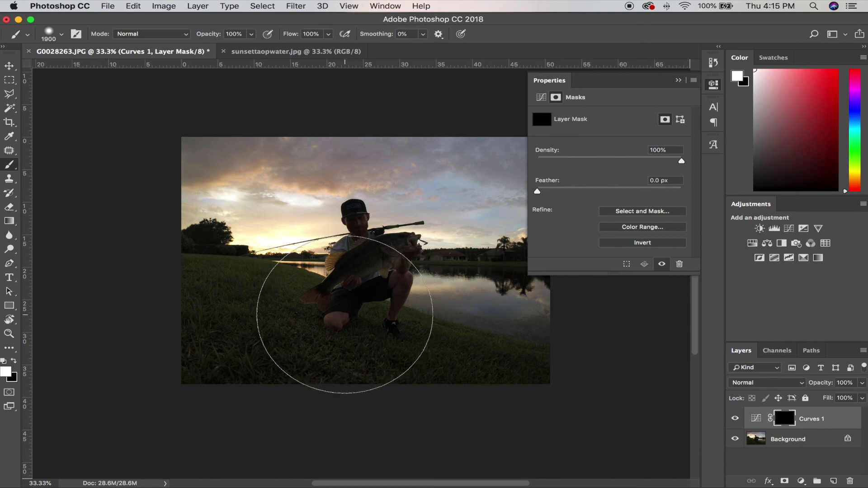
Set the brush to 1000 px in size with 100% hardness
key("bracketleft")
key("bracketleft")
key("bracketleft")
key("bracketleft")
key("bracketleft")
key("bracketleft")
key("bracketleft")
key("bracketleft")
key("bracketleft")
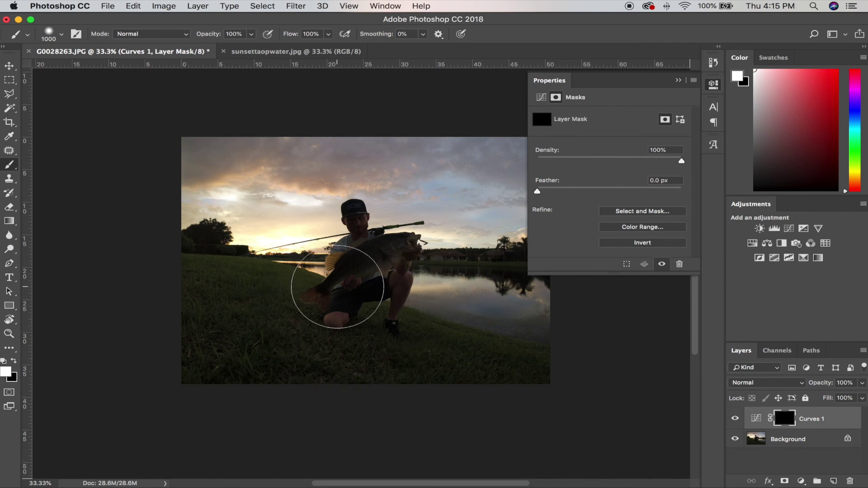
right_click(337, 287)
key("Tab")
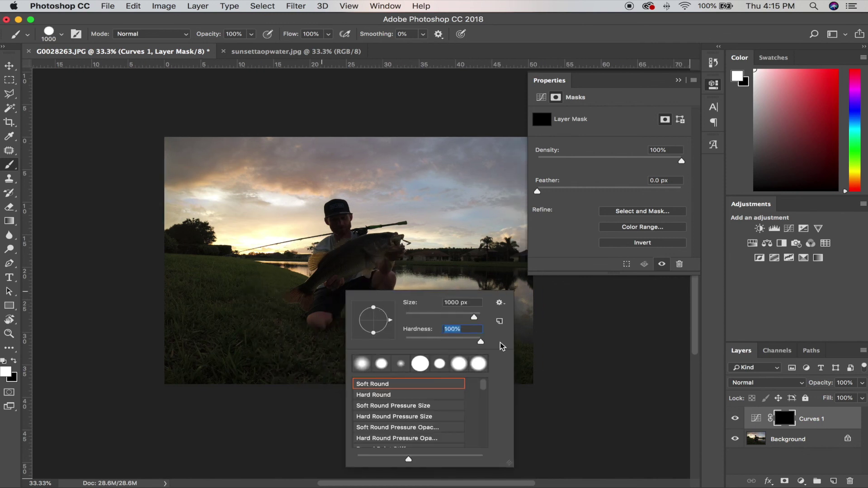
key("Return")
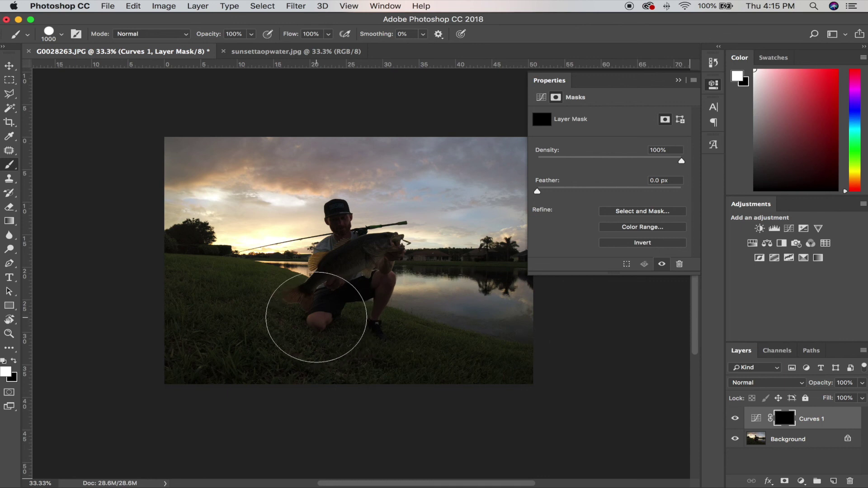
Paint white on the Curves 1 mask over the foreground grass, toggling the layer's visibility to compare the first spot
left_click(251, 316)
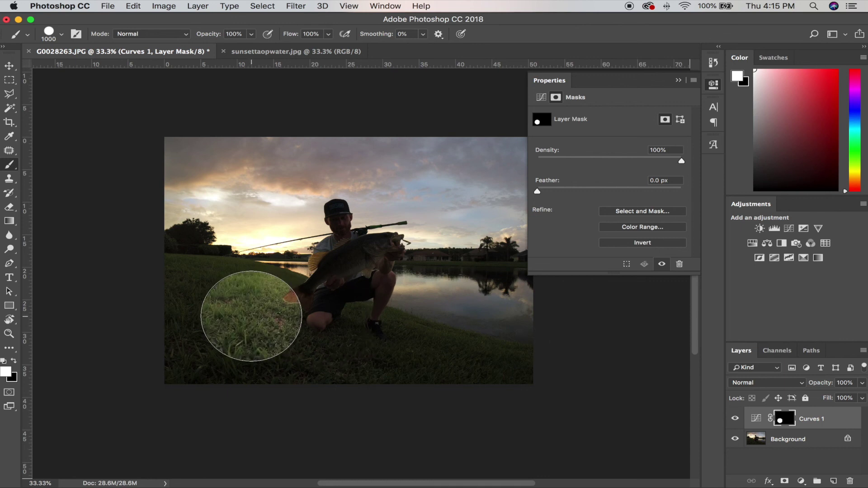
left_click(734, 418)
left_click(735, 418)
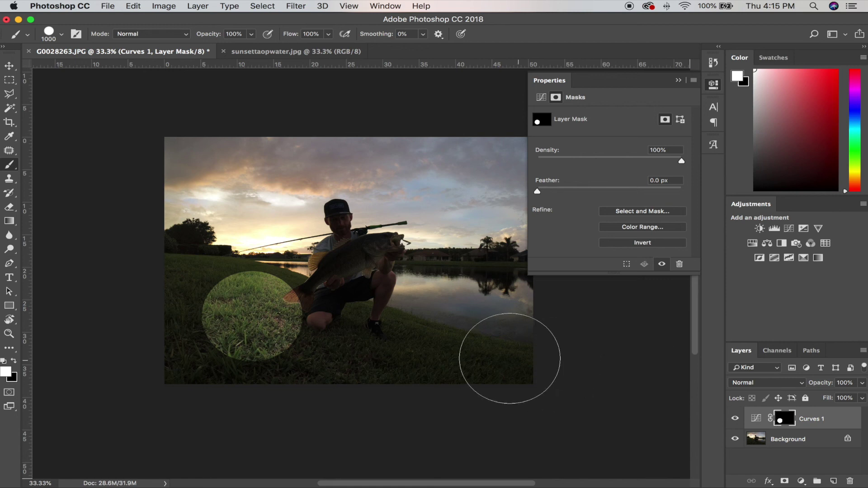
scroll(180, 292, "left", 2)
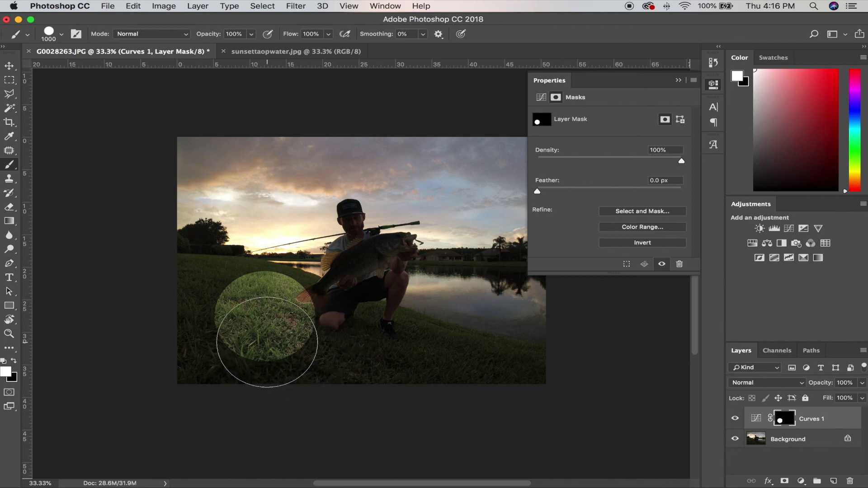
mouse_move(289, 339)
left_mouse_down()
mouse_move(250, 373)
mouse_move(191, 357)
mouse_move(171, 339)
mouse_move(202, 331)
mouse_move(177, 331)
mouse_move(178, 319)
mouse_move(193, 312)
mouse_move(183, 310)
mouse_move(205, 307)
mouse_move(373, 386)
mouse_move(562, 408)
mouse_move(399, 386)
mouse_move(298, 352)
mouse_move(309, 366)
mouse_move(247, 347)
left_mouse_up()
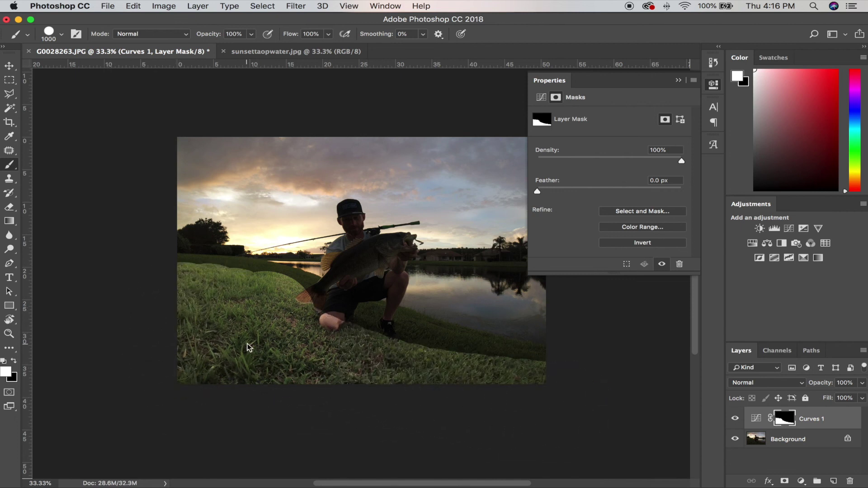
Soften the brush to about 31% hardness and reduce its size to 300 px for the edges around the angler
right_click(267, 348)
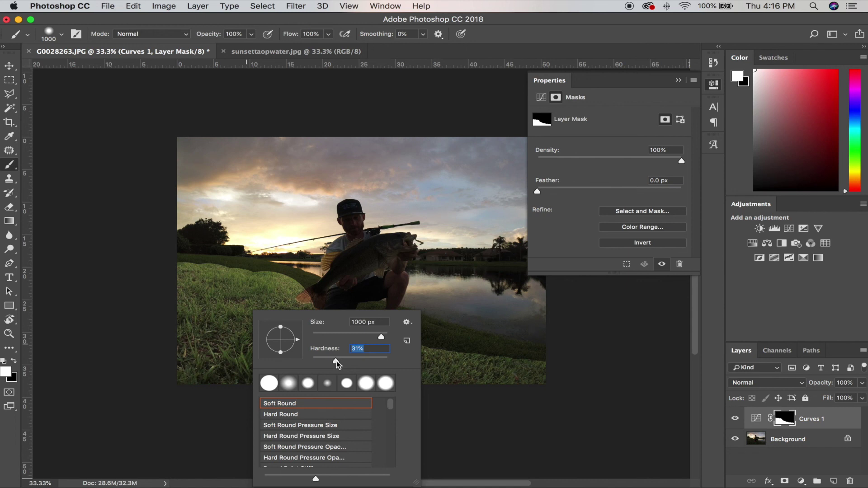
left_click_drag(337, 361, 335, 362)
key("Return")
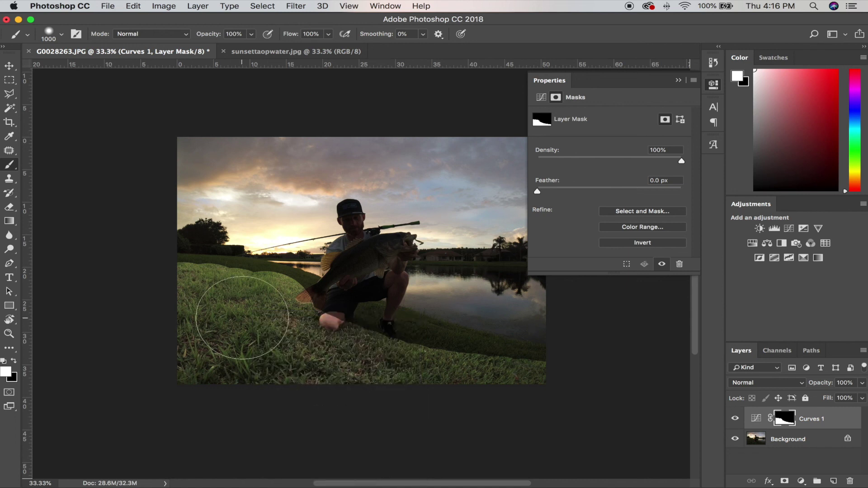
key("super+equal")
key("super+equal")
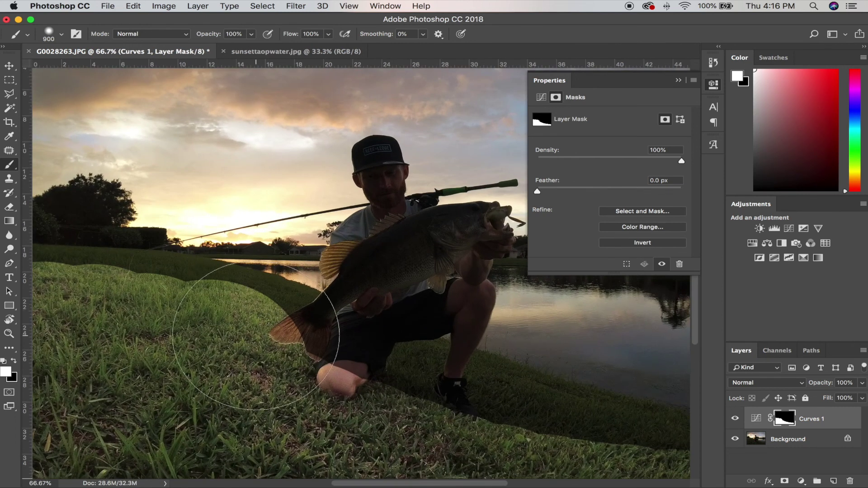
key("bracketleft")
key("bracketleft")
key("bracketleft")
key("bracketleft")
key("bracketleft")
key("bracketleft")
key("bracketleft")
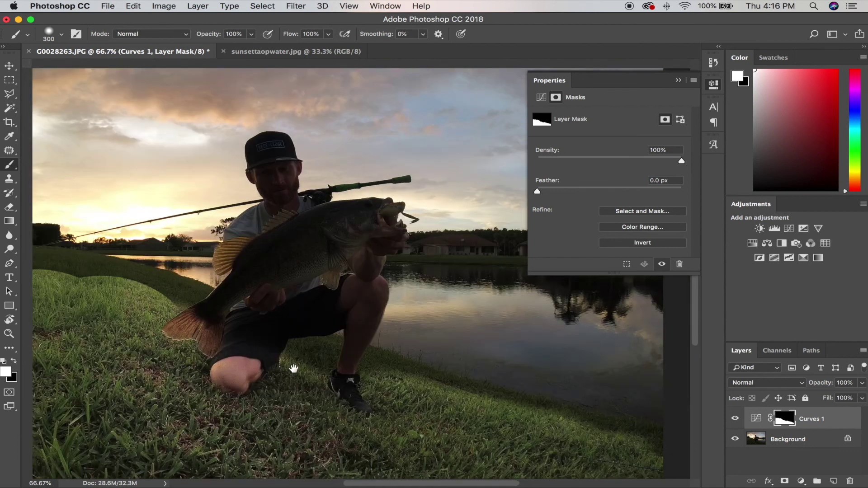
Paint white on the mask over the remaining grass, the water, the fish's lower body and the far bank with its houses
left_click(316, 363, "alt+super")
left_click(321, 365, "alt+super")
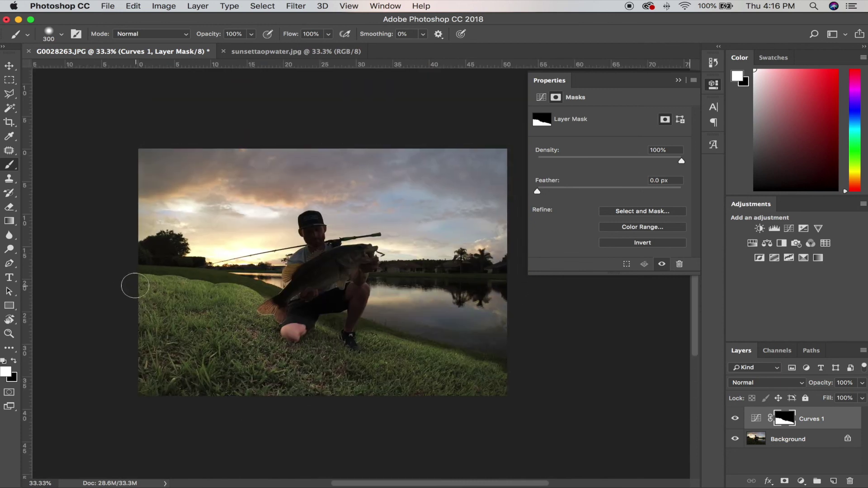
mouse_move(216, 284)
left_mouse_down()
mouse_move(119, 281)
mouse_move(501, 285)
mouse_move(277, 321)
mouse_move(473, 302)
mouse_move(302, 302)
mouse_move(434, 329)
mouse_move(508, 327)
mouse_move(394, 340)
mouse_move(526, 356)
mouse_move(506, 361)
mouse_move(518, 384)
mouse_move(510, 291)
left_mouse_up()
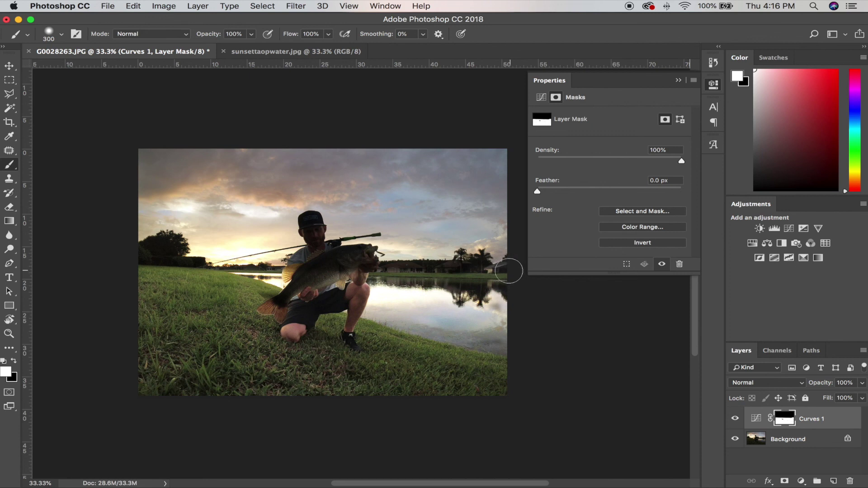
mouse_move(509, 271)
left_mouse_down()
mouse_move(348, 276)
mouse_move(362, 271)
mouse_move(313, 286)
left_mouse_up()
left_click_drag(233, 271, 247, 273)
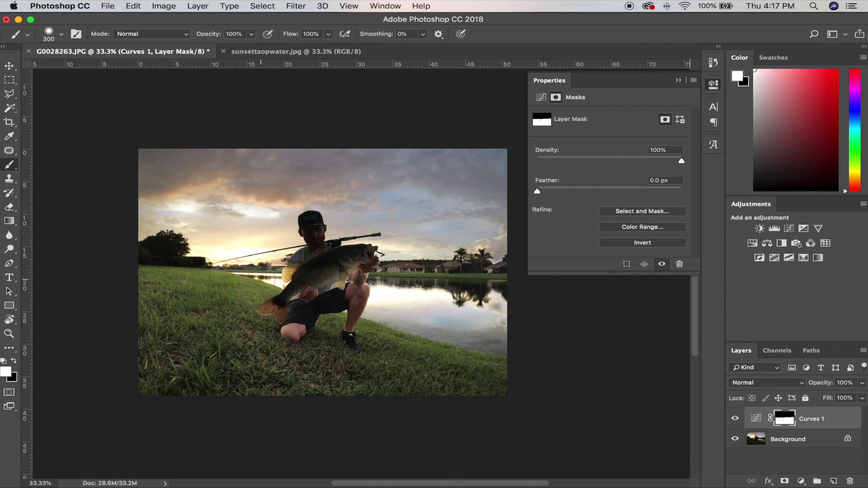
Paint white on the mask over the dark trees on the left bank
mouse_move(192, 266)
left_mouse_down()
mouse_move(137, 269)
mouse_move(168, 255)
mouse_move(143, 239)
mouse_move(155, 246)
mouse_move(139, 224)
mouse_move(169, 226)
left_mouse_up()
key("z")
key("b")
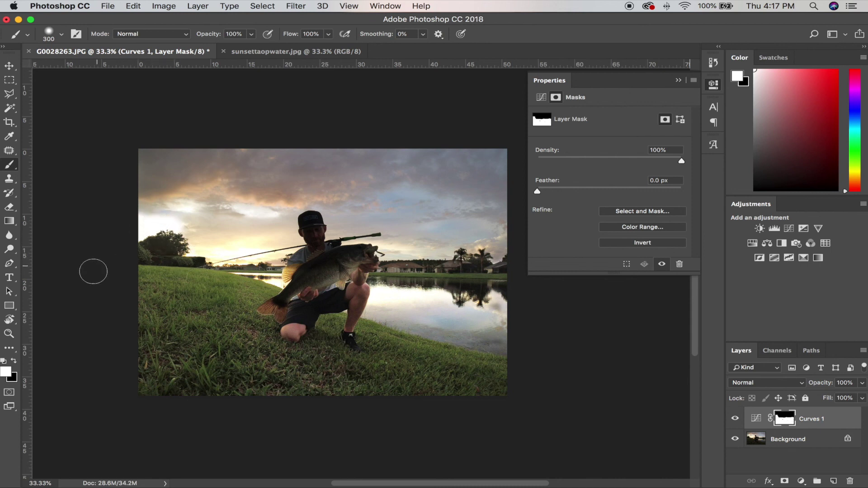
Paint black on the mask over the sky around the left-bank trees to remove the brightening spill
key("x")
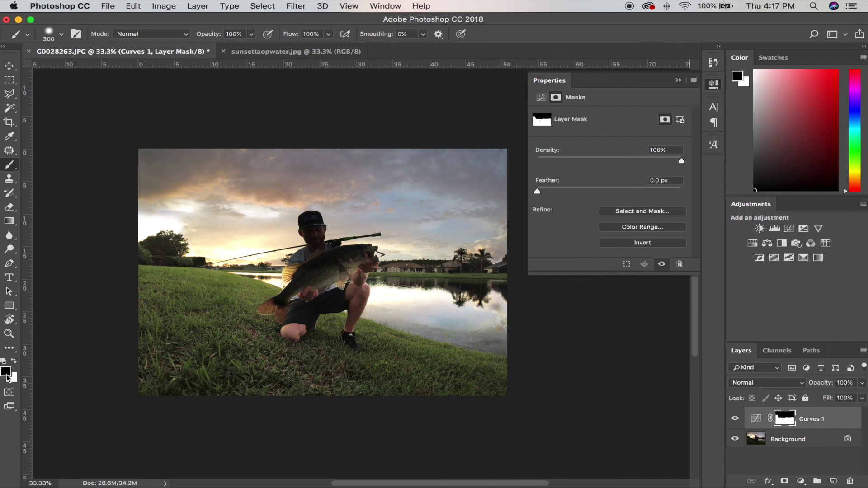
key("x")
key("x")
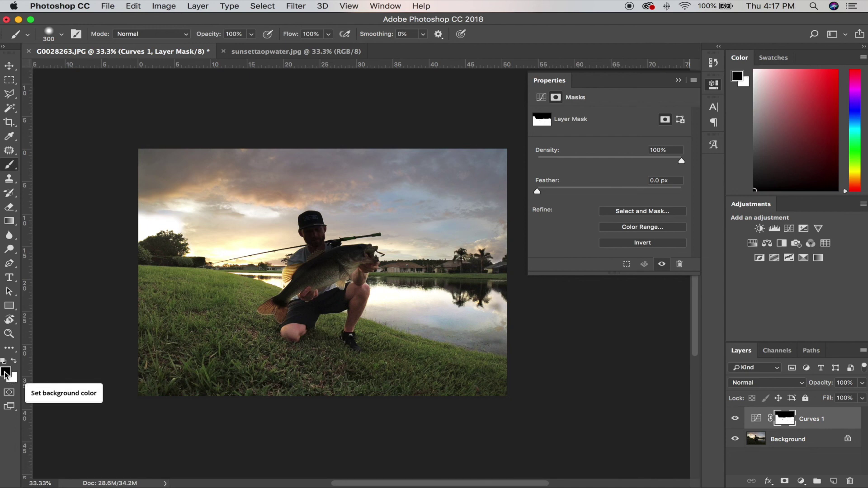
left_click_drag(184, 215, 133, 221)
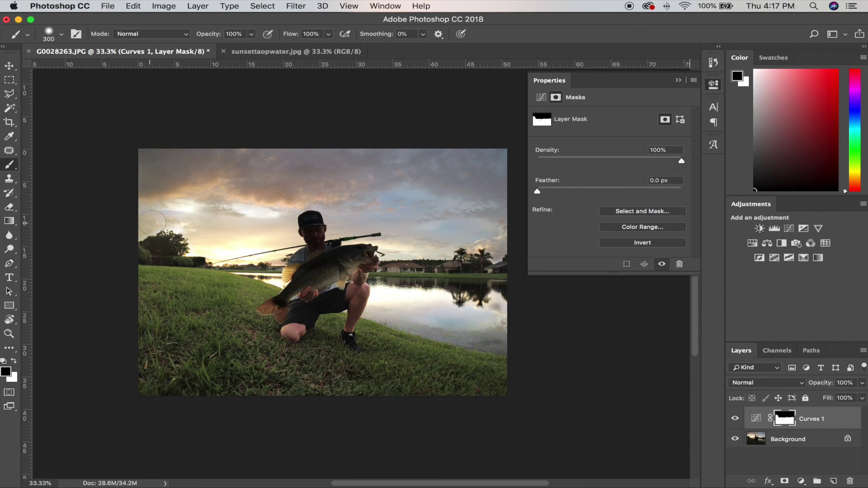
left_click_drag(158, 222, 199, 228)
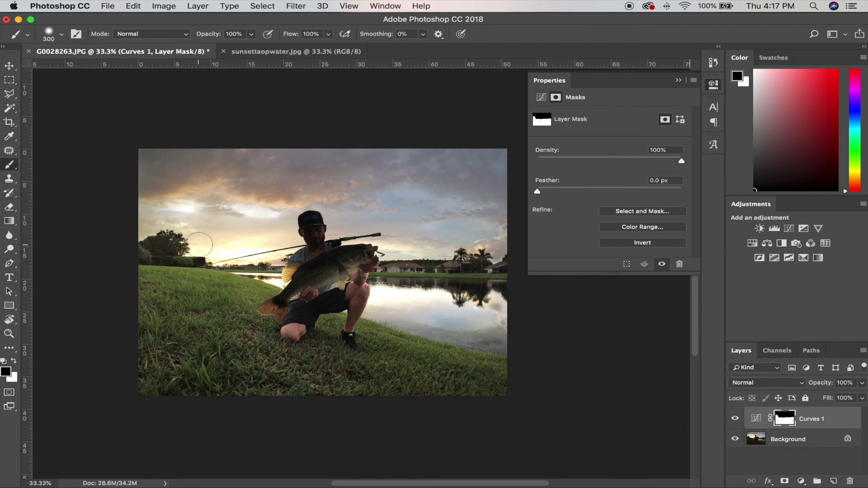
Restore white as the painting color and set the 300 px brush's hardness to 53% for work on the fish
key("x")
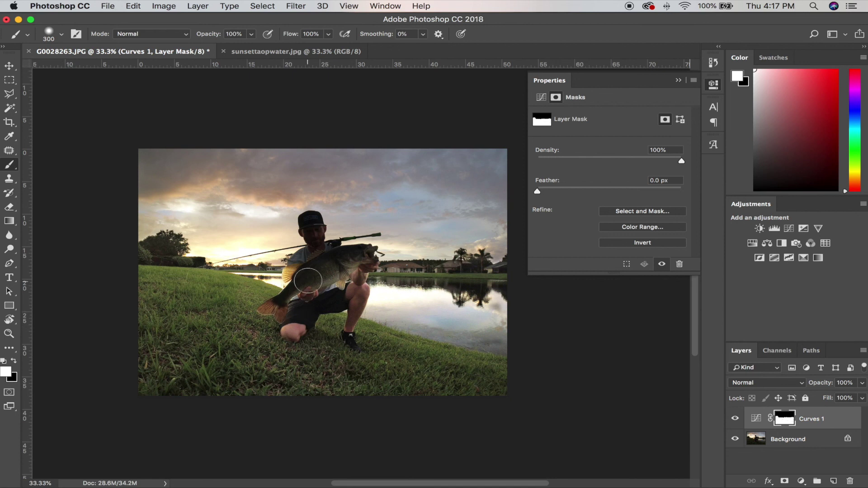
key("super+equal")
key("super+equal")
key("super+equal")
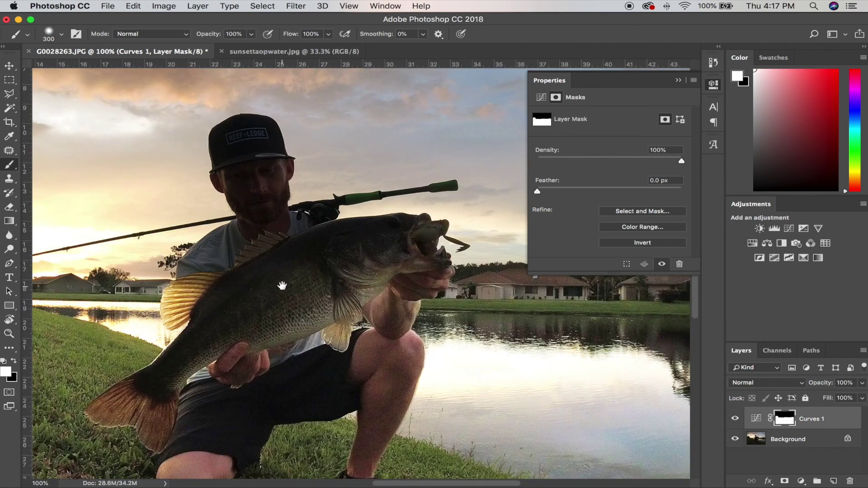
right_click(282, 286)
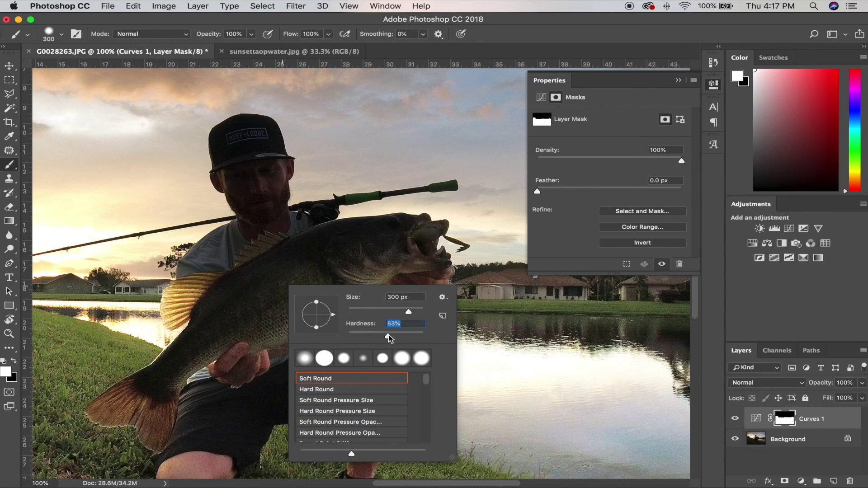
key("Return")
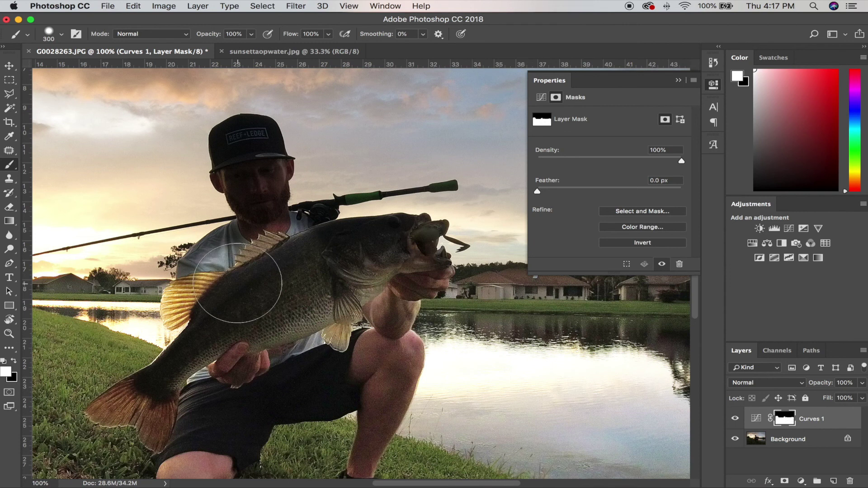
Reduce the brush to 100 px and paint white on the mask over the fish's back and head and the angler's shirt
key("bracketleft")
key("bracketleft")
key("bracketleft")
key("bracketleft")
key("bracketleft")
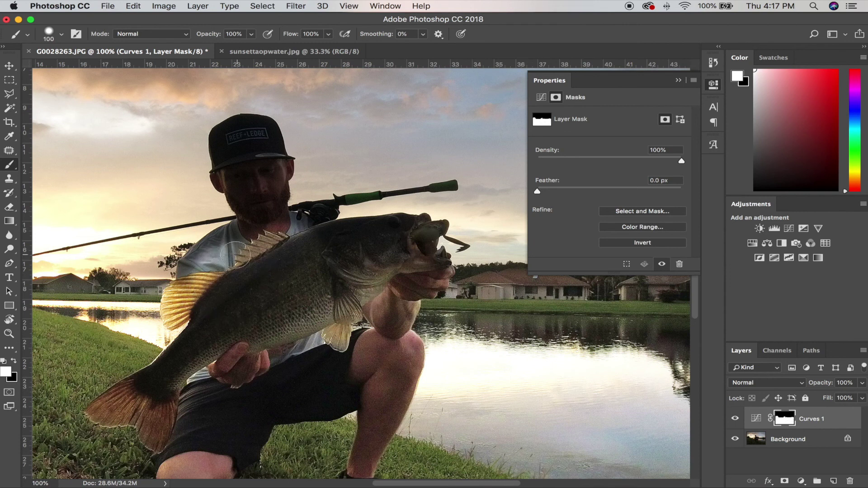
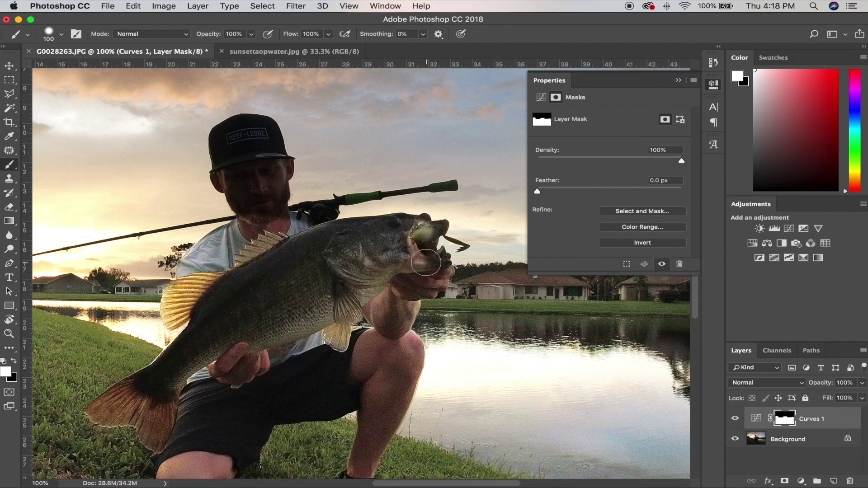
Paint white on the mask over the lure and the fish's open mouth with a fine brush of 15 to 30 px
key("bracketleft")
key("bracketleft")
key("bracketleft")
key("bracketleft")
key("bracketleft")
key("bracketleft")
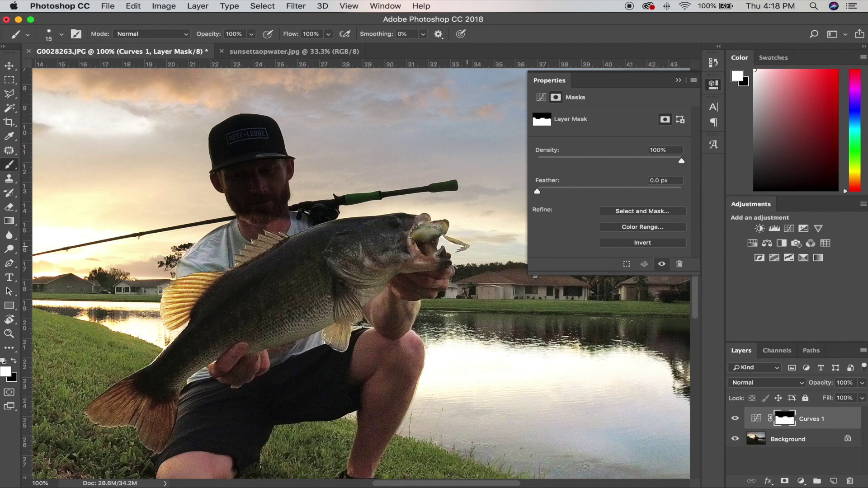
key("bracketright")
left_click_drag(444, 264, 444, 257)
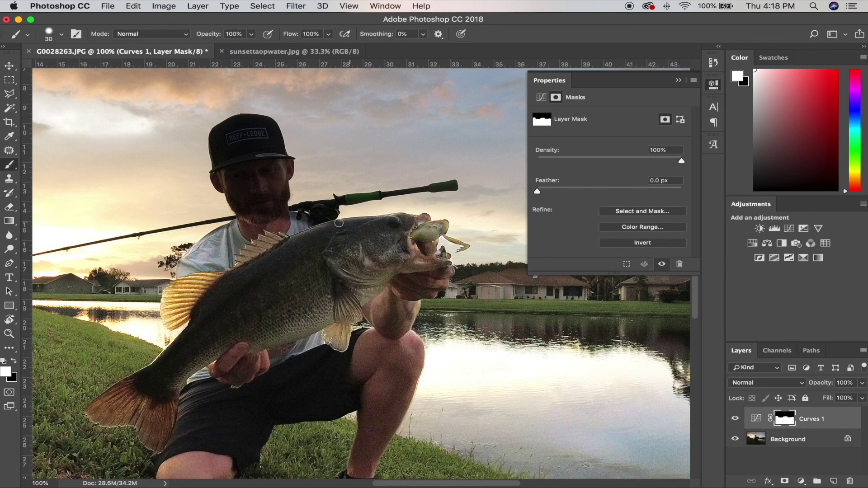
Paint white on the mask over the fishing reel and the green rod handle with a small brush
key("bracketright")
key("bracketright")
key("bracketleft")
key("bracketleft")
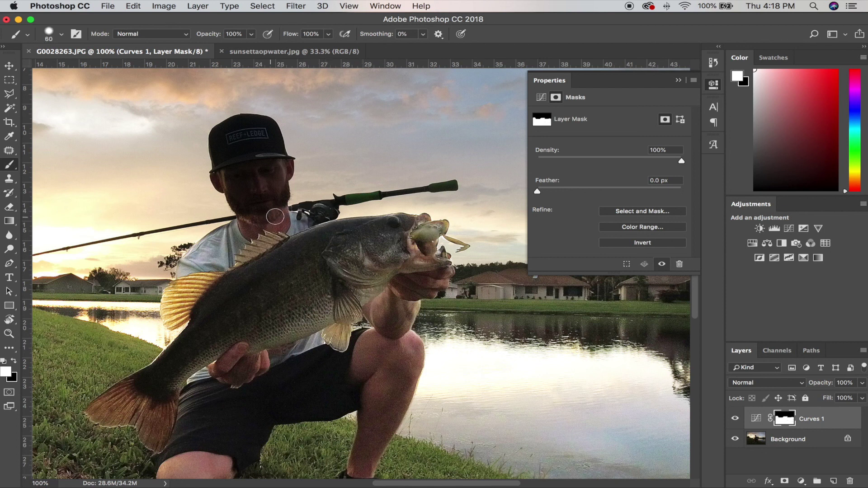
key("bracketleft")
left_click_drag(337, 203, 380, 196)
key("bracketleft")
key("bracketleft")
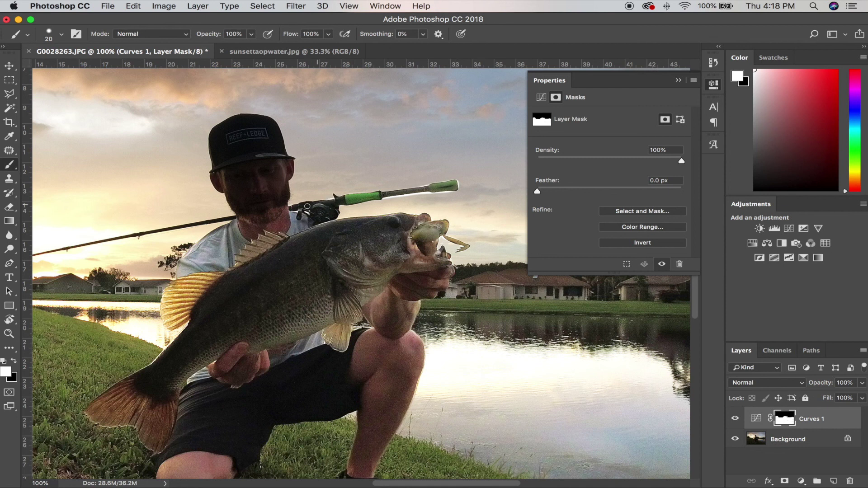
Enlarge the brush to 60 px and paint white on the mask over the angler's cap and face
key("bracketright")
key("bracketright")
key("bracketright")
mouse_move(286, 171)
left_mouse_down()
mouse_move(270, 128)
mouse_move(231, 123)
mouse_move(219, 135)
mouse_move(218, 169)
mouse_move(239, 209)
mouse_move(253, 220)
mouse_move(277, 182)
mouse_move(251, 157)
mouse_move(249, 127)
mouse_move(257, 160)
mouse_move(236, 169)
mouse_move(254, 181)
left_mouse_up()
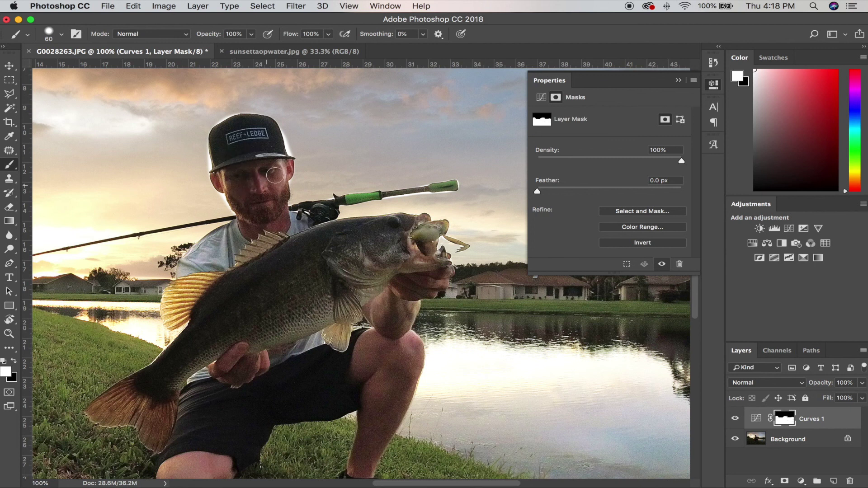
Set the white brush to 1100 px at 9% opacity and softly blend the mask edge around the angler and fish
left_click(264, 246, "alt")
left_click(264, 245, "alt")
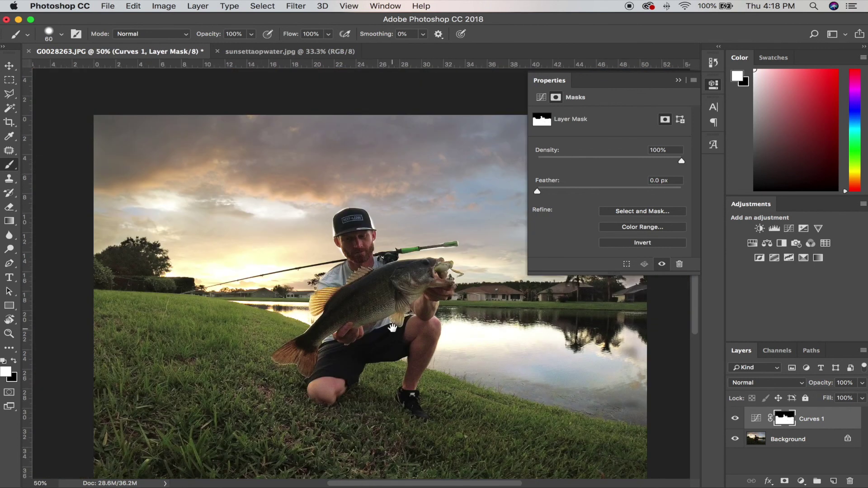
left_click(384, 303, "alt")
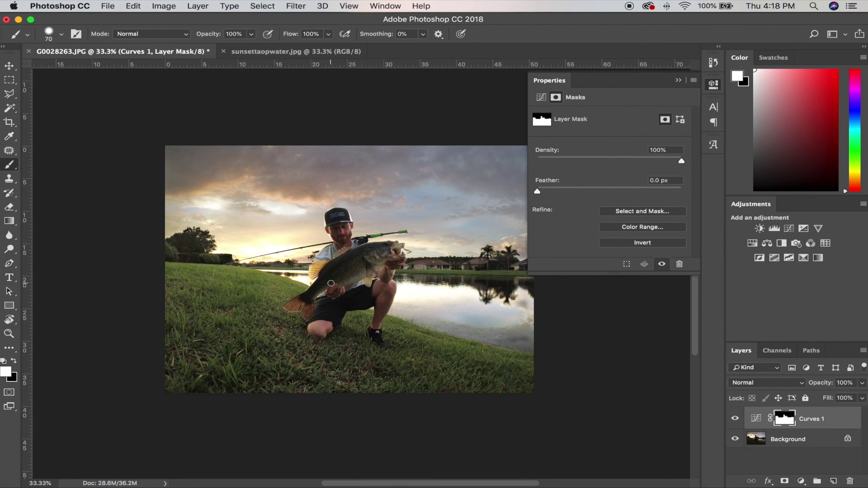
key("bracketright")
key("bracketright")
key("bracketright")
key("bracketright")
key("bracketright")
key("bracketright")
key("bracketright")
key("bracketright")
key("bracketright")
key("bracketright")
key("bracketright")
key("bracketright")
left_click_drag(209, 36, 157, 49)
key("bracketright")
key("bracketright")
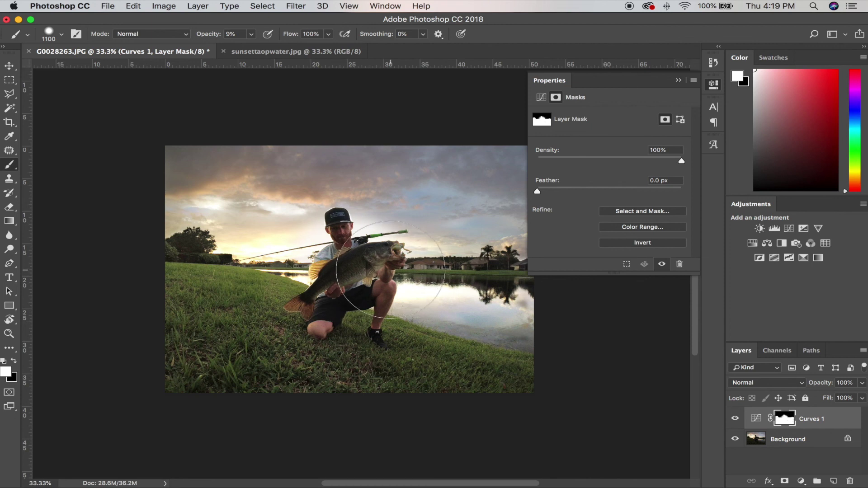
scroll(389, 269, "right", 2)
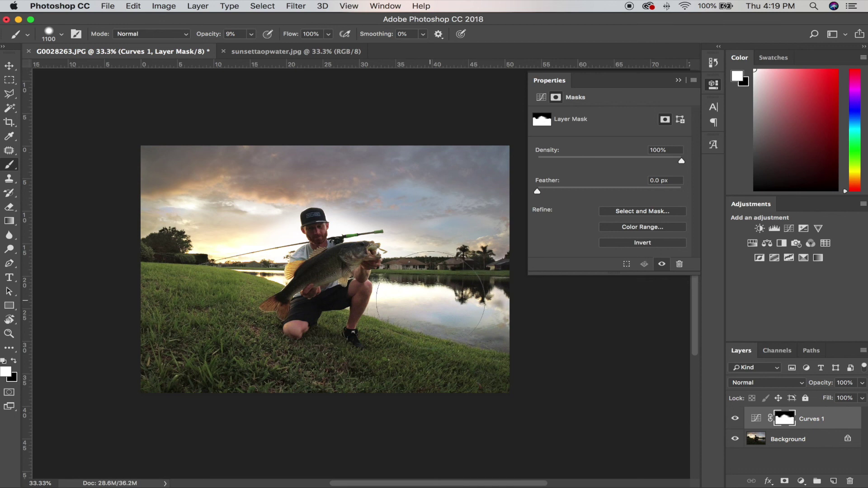
Compare the photo with and without the Curves 1 adjustment
left_click(735, 419)
left_click(736, 419)
left_click(735, 419)
left_click(735, 419)
left_click(735, 419)
Duplicate the Background and Curves 1 layers together
left_click(814, 444)
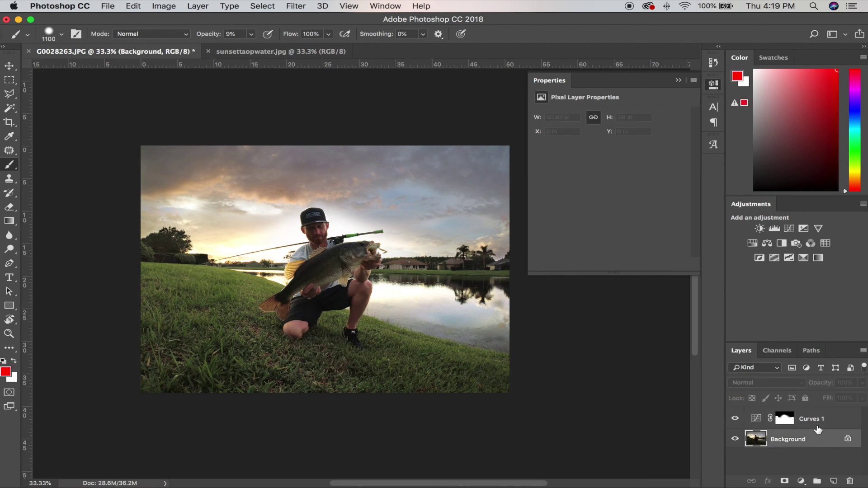
left_click(820, 427)
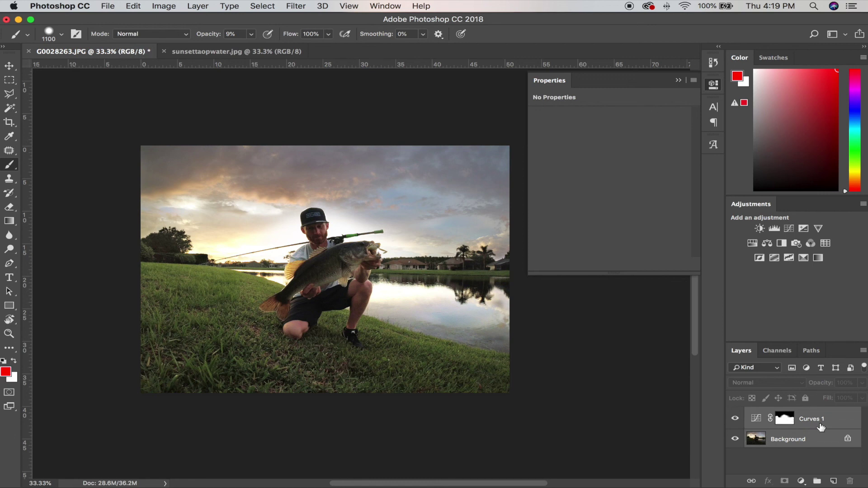
key("super+j")
Merge the Background copy and Curves 1 copy layers into a single layer
scroll(818, 426, "down", 1)
scroll(817, 447, "up", 1)
scroll(816, 448, "down", 1)
left_click(841, 451)
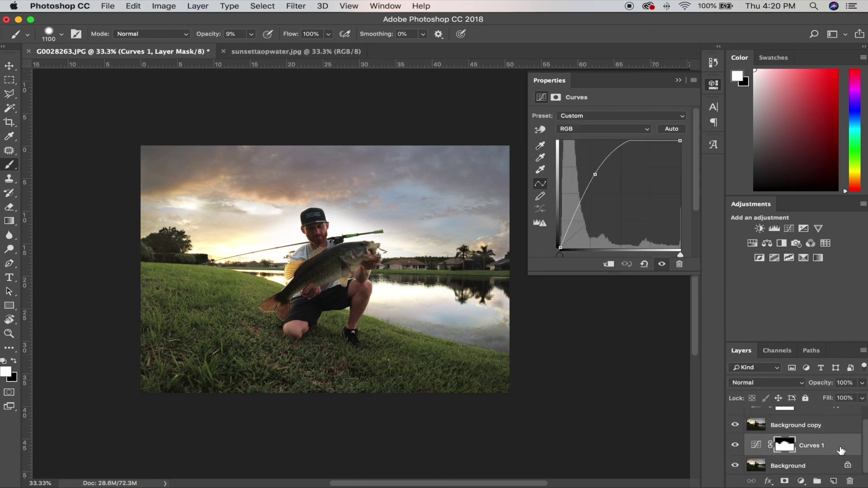
left_click(818, 463)
scroll(818, 462, "up", 1)
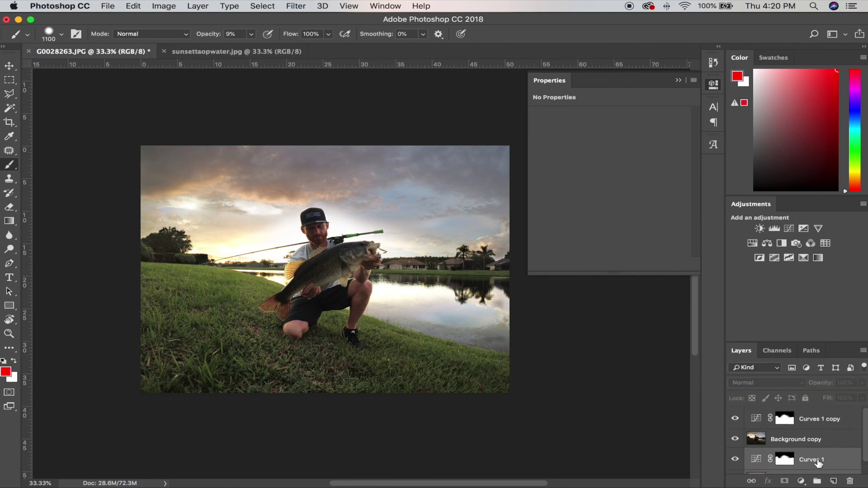
left_click(829, 442)
left_click(841, 420, "shift")
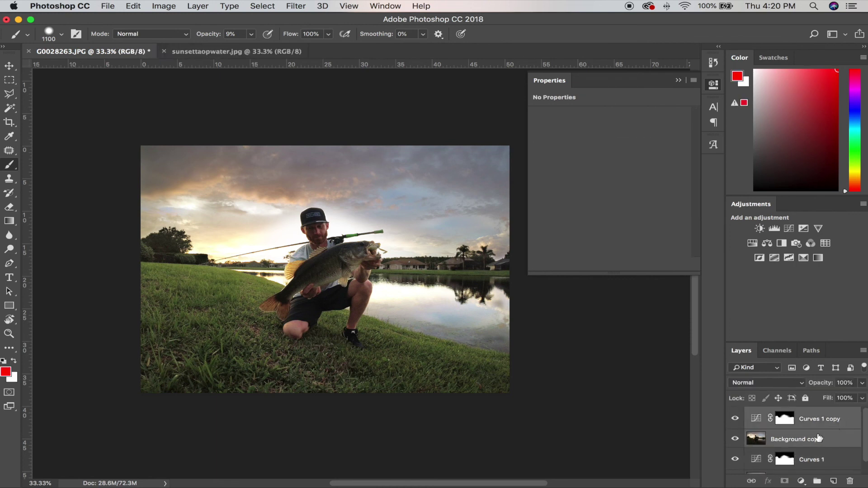
key("super+e")
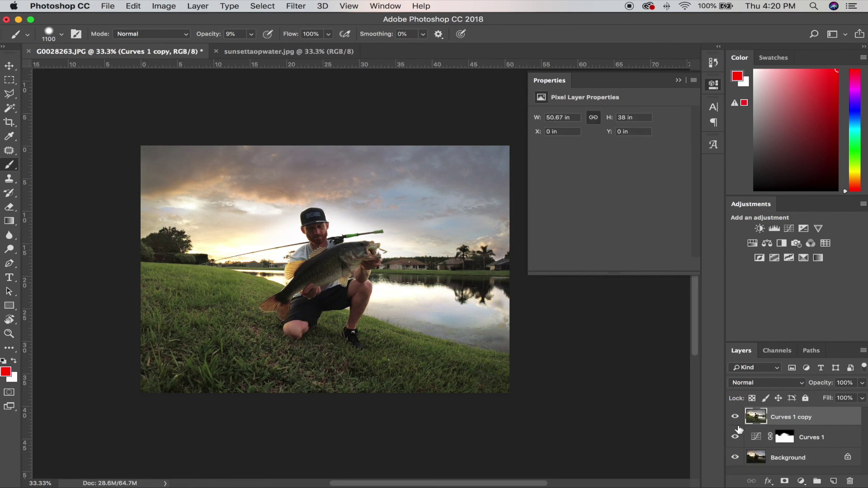
Compare the photo with and without the merged Curves 1 copy layer
left_click(736, 437)
left_click(733, 416)
left_click(733, 416)
left_click(733, 416)
left_click(734, 417)
Add a Curves adjustment above the merged layer and pull the curve's midpoint slightly down to darken the image
left_click(801, 481)
left_click(808, 329)
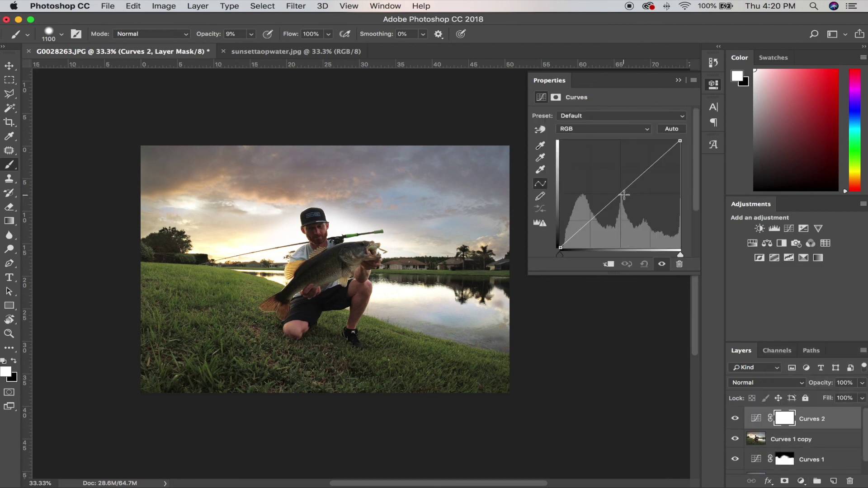
left_click(620, 197)
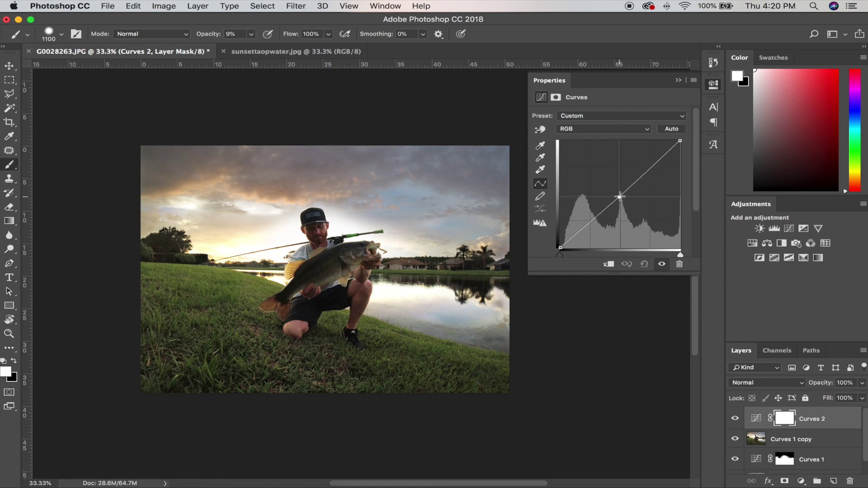
left_click_drag(619, 198, 619, 205)
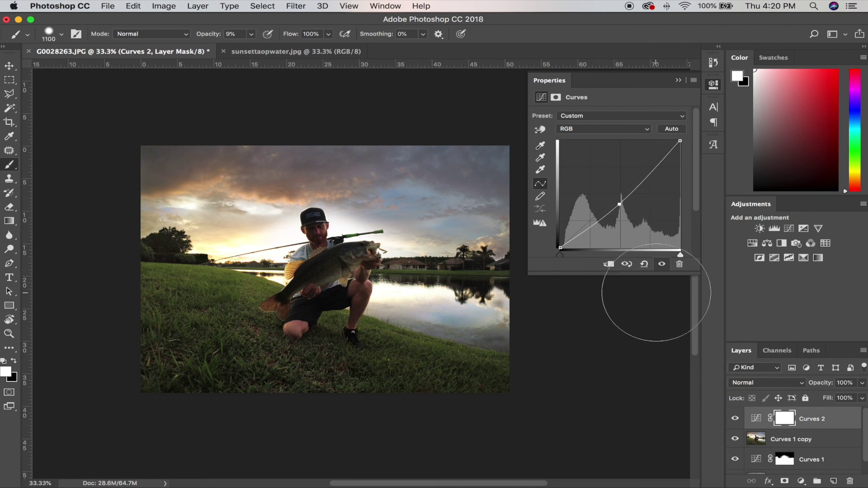
Compare the photo with and without the darkening Curves 2 adjustment
left_click(734, 418)
left_click(734, 419)
left_click(734, 419)
left_click(733, 419)
left_click(734, 419)
left_click(734, 418)
Paint black on the Curves 2 mask over the angler and fish with the 1100 px brush at 9% opacity
left_click(783, 420)
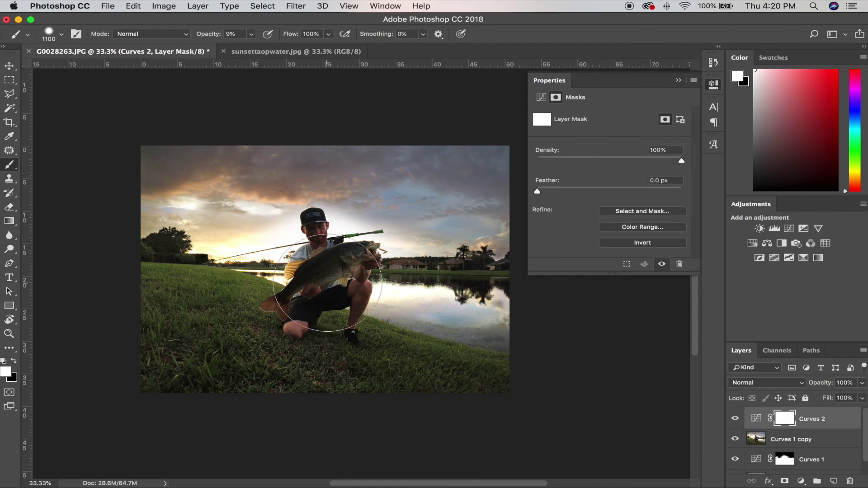
key("x")
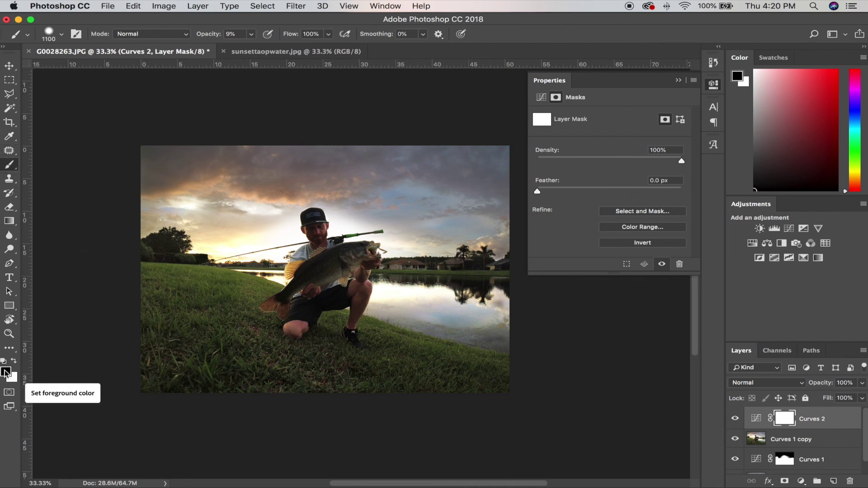
key("x")
key("x")
key("x")
key("x")
key("x")
key("x")
key("x")
key("x")
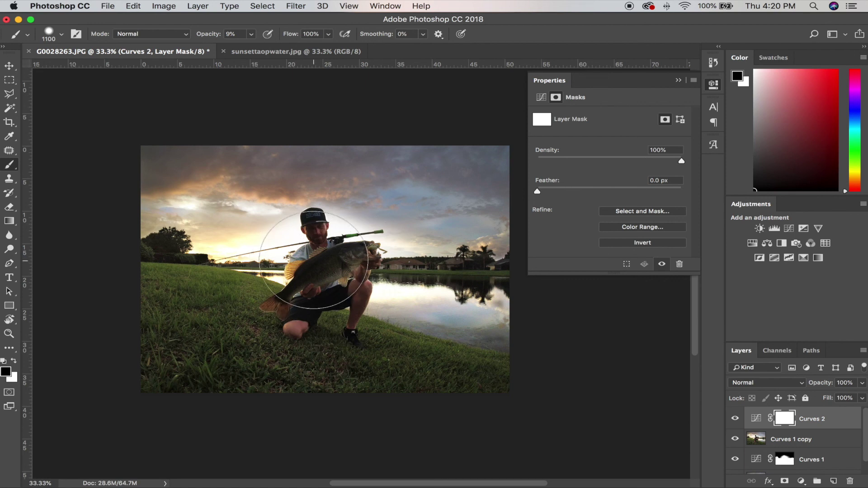
left_click_drag(314, 259, 318, 254)
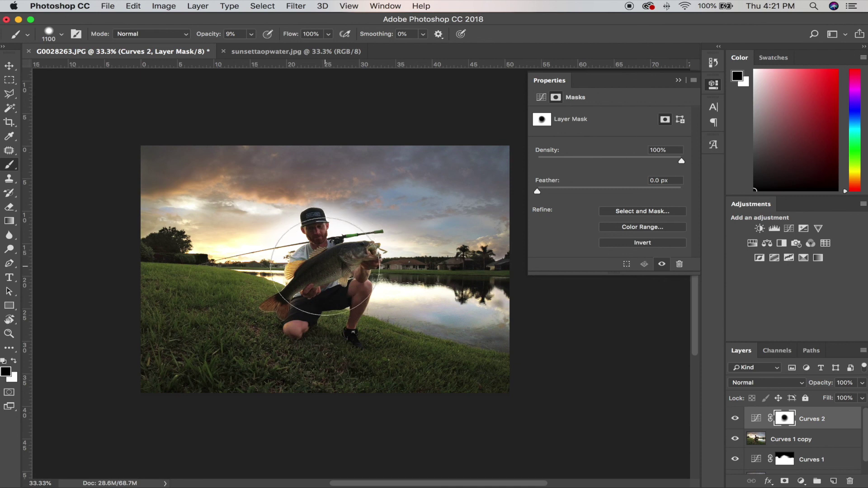
Compare the photo with and without the masked Curves 2 adjustment
left_click(734, 419)
left_click(734, 419)
left_click(733, 419)
left_click(734, 419)
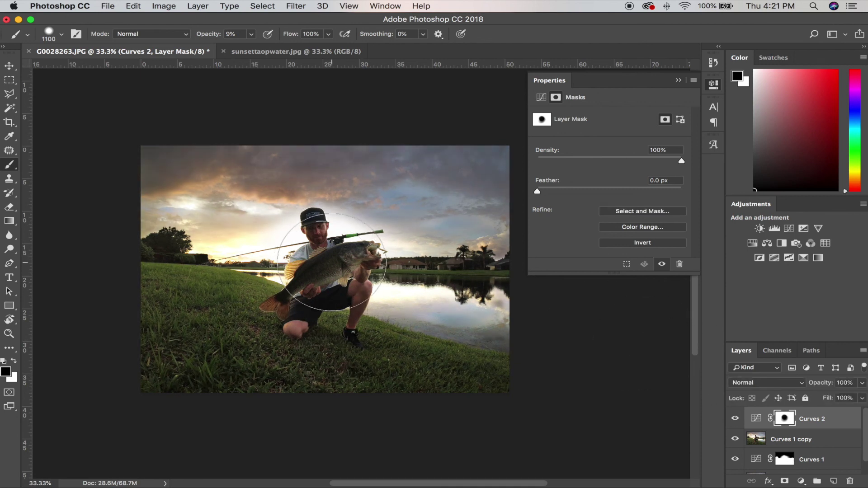
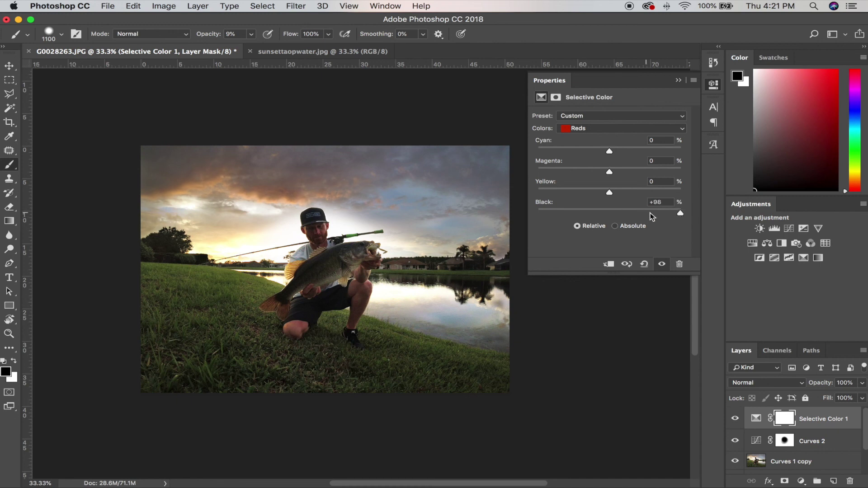
Set the Reds in the Selective Color adjustment to +100% magenta and -74% cyan
left_click_drag(638, 193, 582, 199)
key("super+z")
left_click_drag(610, 172, 707, 193)
left_click_drag(610, 151, 557, 159)
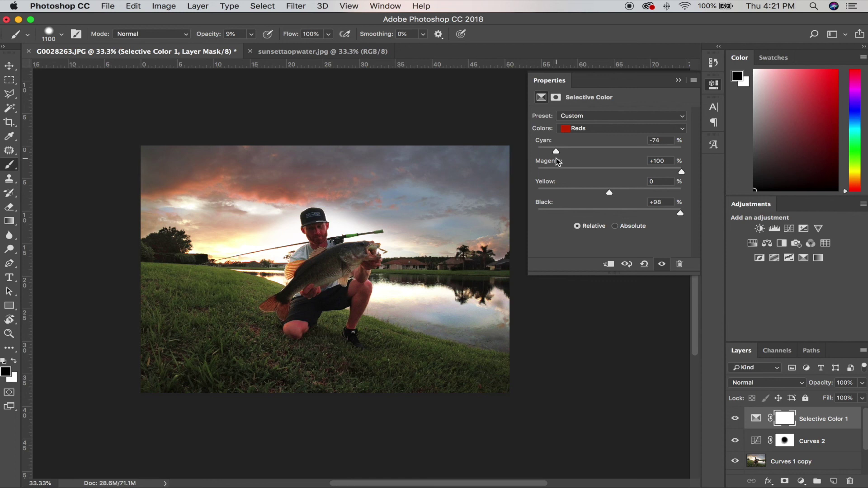
Rename the Selective Color 1 layer as REDs
left_click(788, 420)
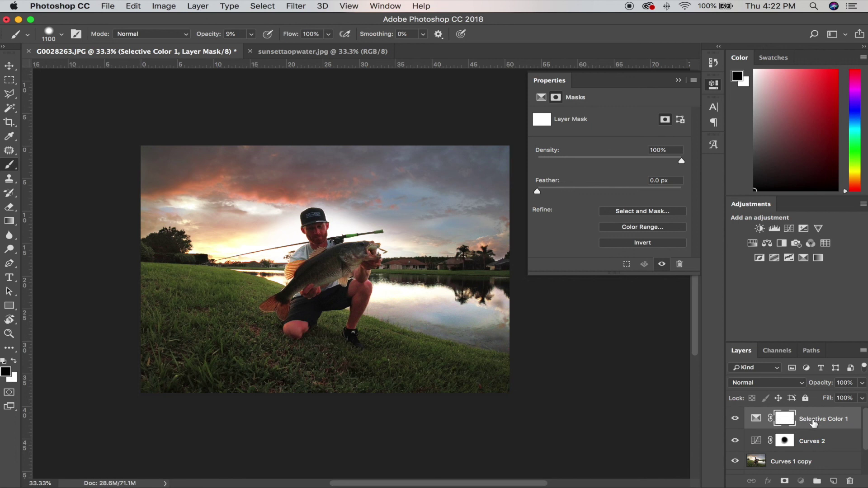
left_click(813, 423)
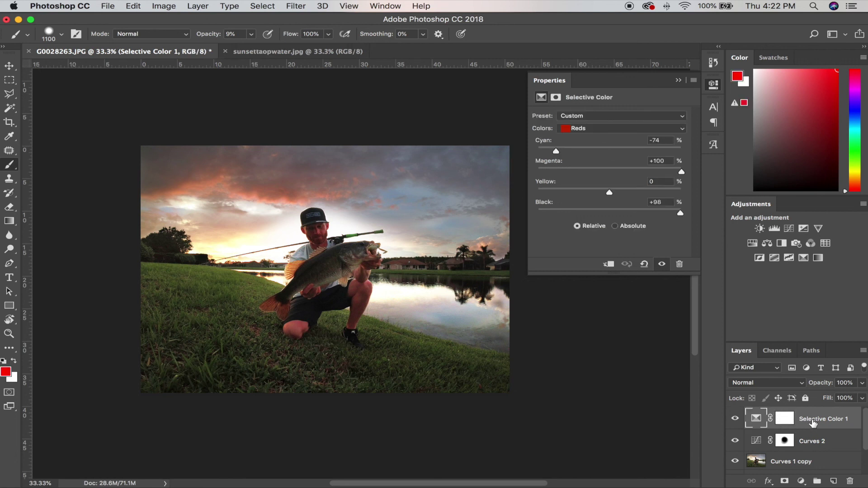
right_click(834, 422)
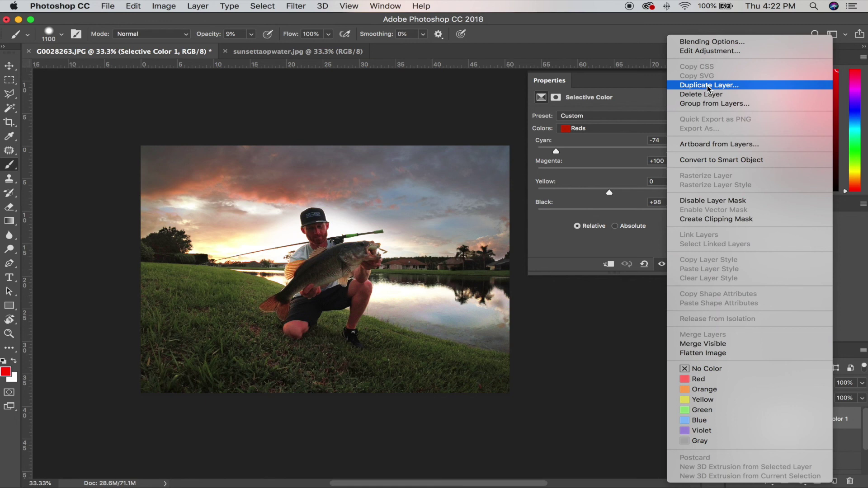
left_click(844, 422)
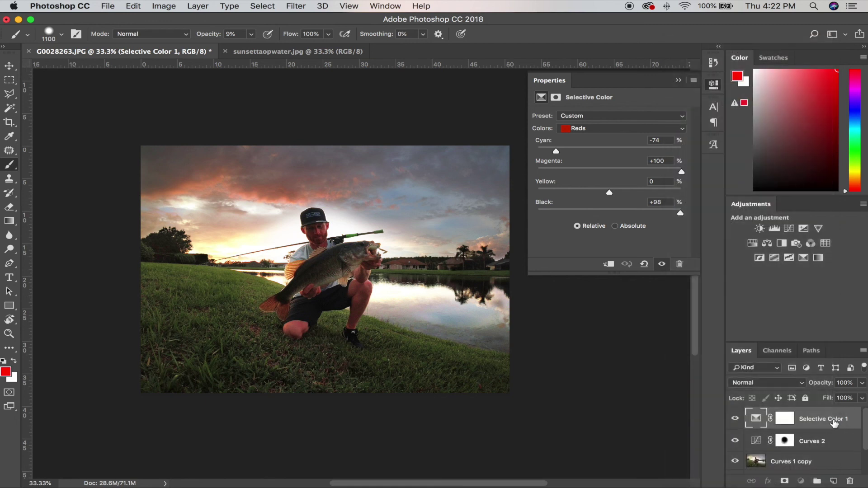
double_click(818, 421)
type("REDs")
key("Return")
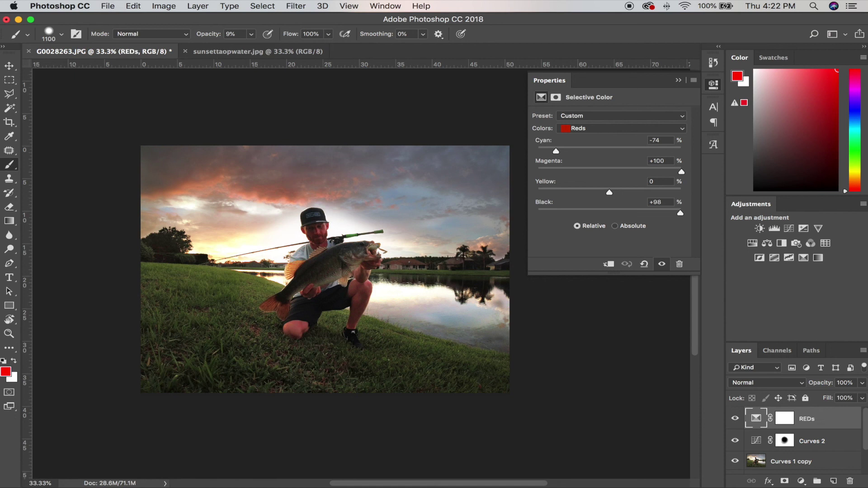
Select the REDs layer's mask and compare the photo with and without that adjustment
left_click(774, 419)
left_click(736, 419)
left_click(736, 419)
left_click(735, 419)
left_click(736, 418)
left_click(735, 420)
left_click(736, 419)
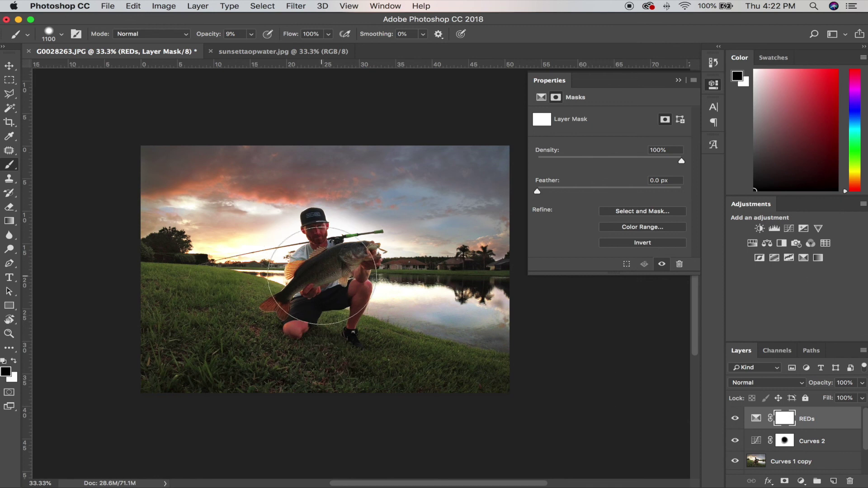
Reduce the brush and paint black on the REDs mask over the angler's face to remove the red tint
scroll(281, 252, "up", 2)
key("bracketleft")
key("bracketleft")
key("bracketleft")
key("bracketleft")
key("bracketleft")
key("bracketleft")
key("bracketleft")
key("bracketleft")
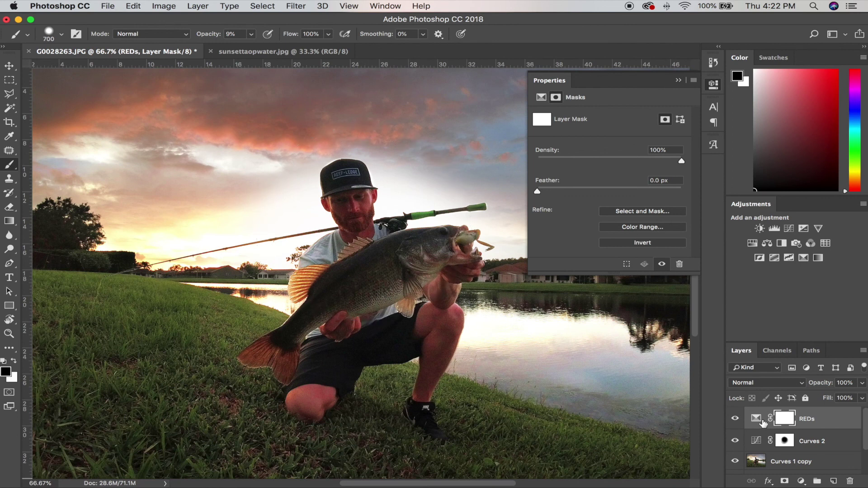
mouse_move(347, 200)
left_mouse_down()
mouse_move(357, 208)
mouse_move(332, 210)
mouse_move(357, 206)
mouse_move(375, 219)
mouse_move(335, 224)
mouse_move(332, 189)
mouse_move(366, 215)
mouse_move(356, 232)
mouse_move(364, 224)
left_mouse_up()
Paint black on the REDs mask over the angler's legs, arms and the fish, and enlarge the brush to 400 px
key("bracketright")
key("bracketright")
key("bracketright")
key("bracketright")
mouse_move(429, 335)
left_mouse_down()
mouse_move(427, 371)
mouse_move(446, 332)
mouse_move(317, 393)
mouse_move(369, 358)
mouse_move(438, 338)
mouse_move(306, 376)
mouse_move(252, 363)
mouse_move(274, 356)
mouse_move(273, 363)
mouse_move(273, 355)
mouse_move(288, 384)
mouse_move(337, 379)
mouse_move(369, 349)
mouse_move(346, 339)
mouse_move(364, 347)
mouse_move(322, 295)
mouse_move(427, 272)
left_mouse_up()
key("bracketright")
key("bracketright")
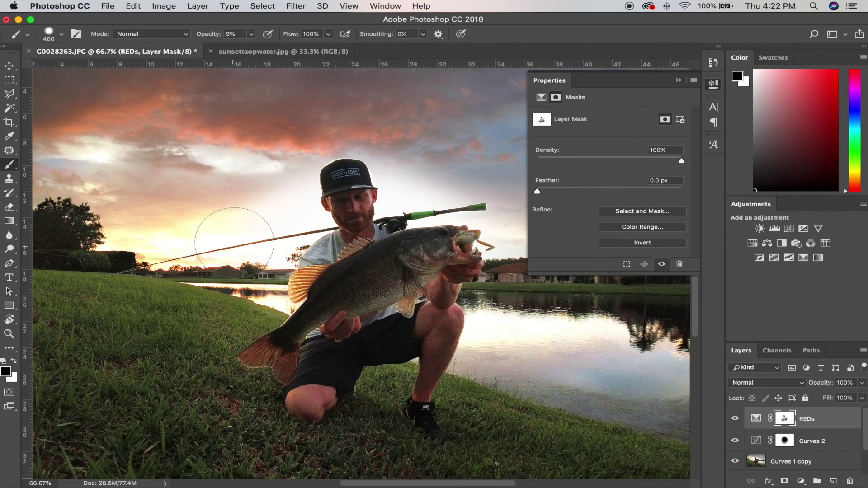
Add a new Selective Color adjustment layer above the REDs layer
left_click(264, 261, "alt")
left_click(264, 261, "alt")
left_click_drag(432, 309, 225, 213)
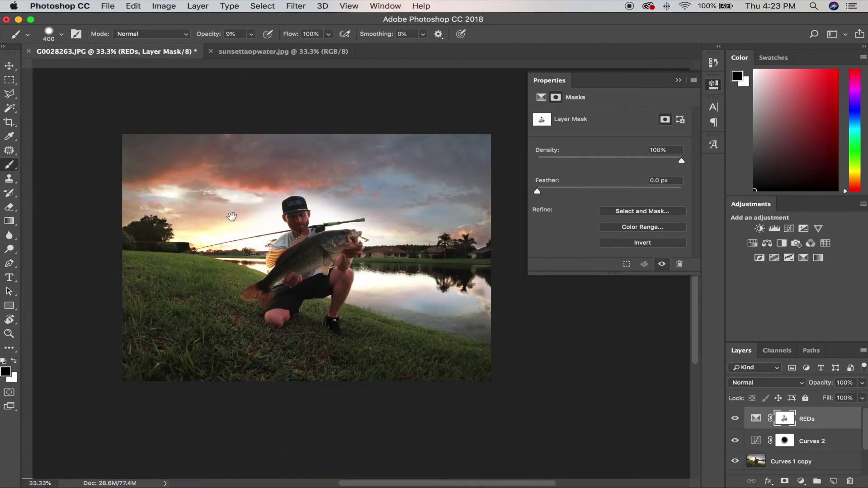
left_click(272, 242, "alt")
key("super+equal")
key("super+equal")
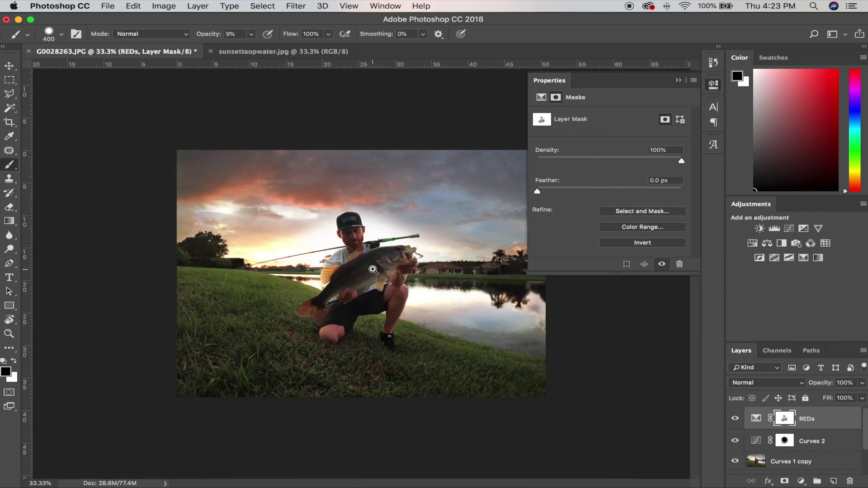
left_click(343, 253, "alt")
left_click(801, 481)
left_click(807, 461)
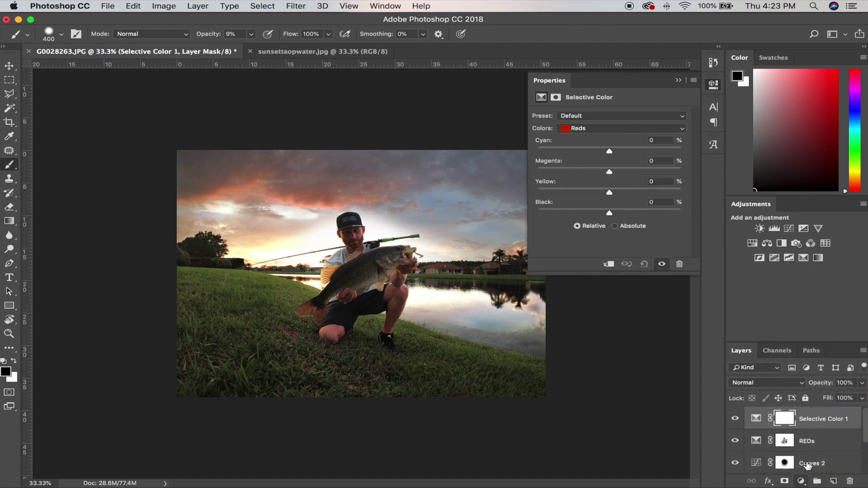
For the Cyans in Selective Color 1, set Black to +100% and Yellow to -92%, and adjust the Magenta and Cyan amounts
left_click(604, 127)
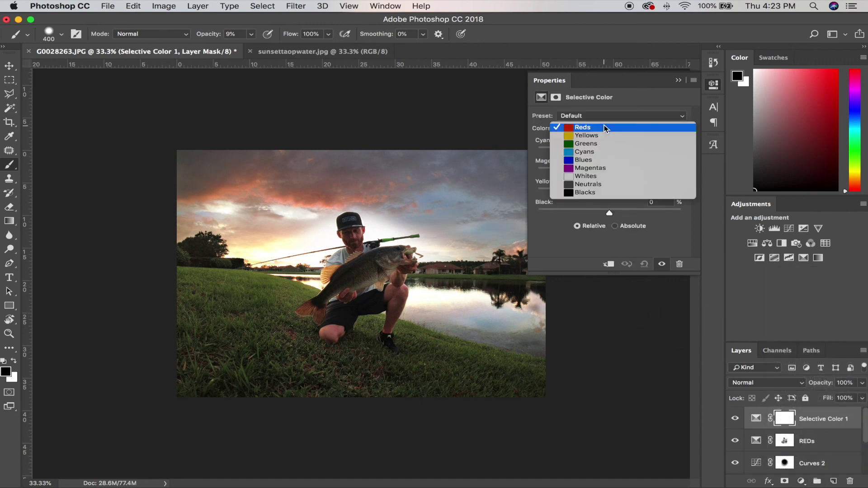
left_click(598, 151)
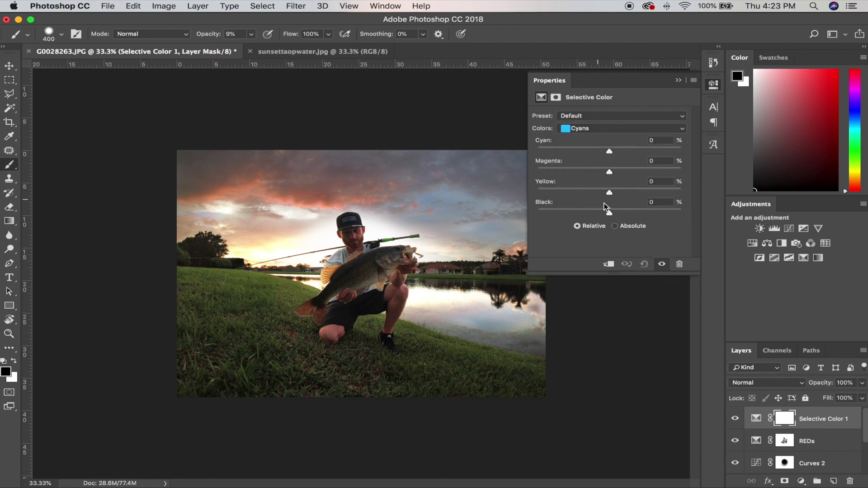
left_click_drag(610, 213, 577, 215)
left_click_drag(669, 213, 694, 213)
left_click_drag(609, 189, 661, 194)
left_click_drag(560, 194, 544, 194)
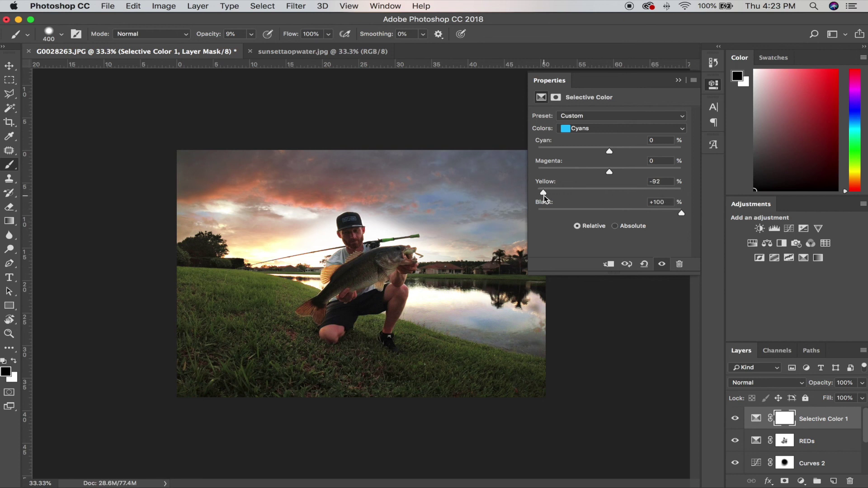
left_click_drag(608, 172, 552, 176)
mouse_move(635, 179)
left_mouse_down()
mouse_move(671, 179)
mouse_move(592, 183)
mouse_move(634, 183)
left_mouse_up()
left_click_drag(609, 150, 652, 152)
For the Blues in Selective Color 1, set Cyan to +100%, Magenta to -73%, Yellow to -100% and Black to +97%
left_click(618, 130)
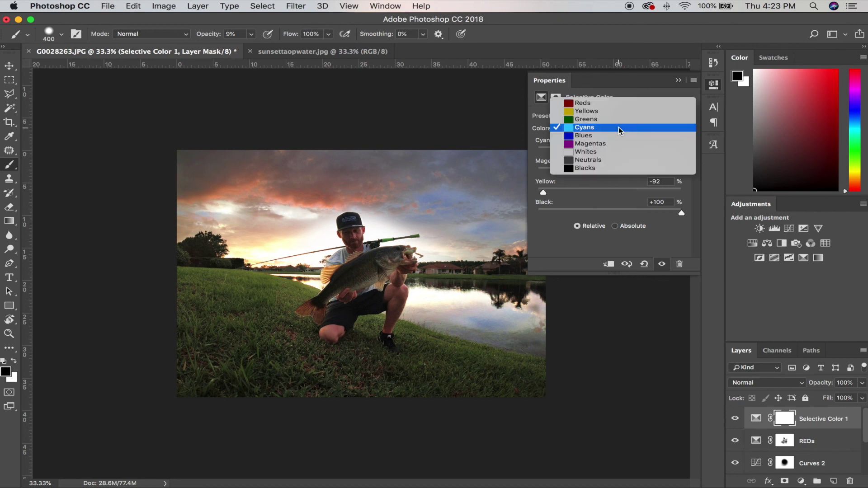
left_click(618, 135)
left_click_drag(610, 212, 512, 197)
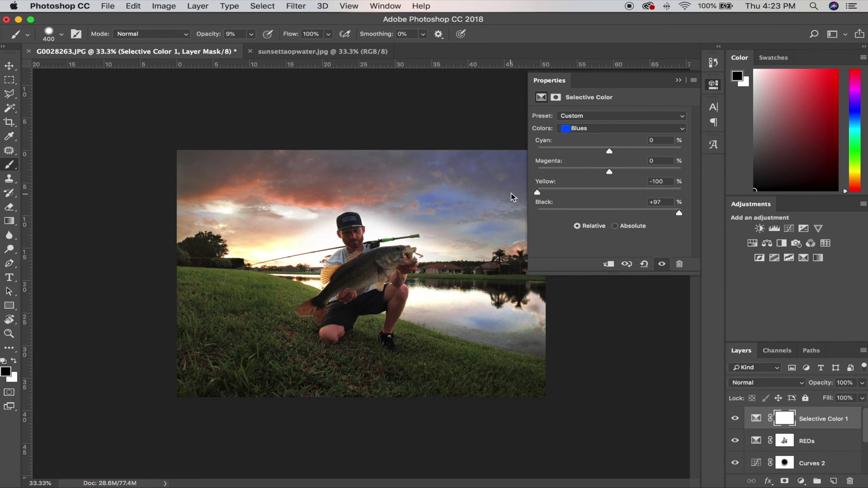
left_click_drag(607, 174, 561, 171)
left_click_drag(573, 153, 720, 178)
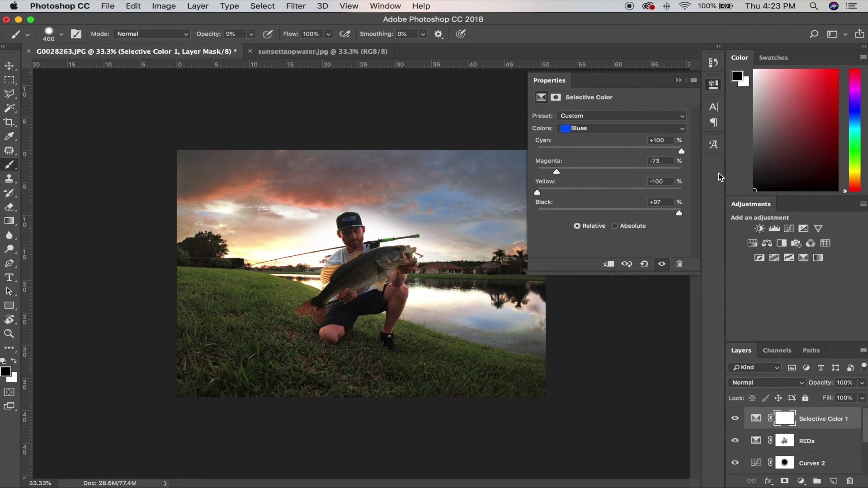
left_click(678, 81)
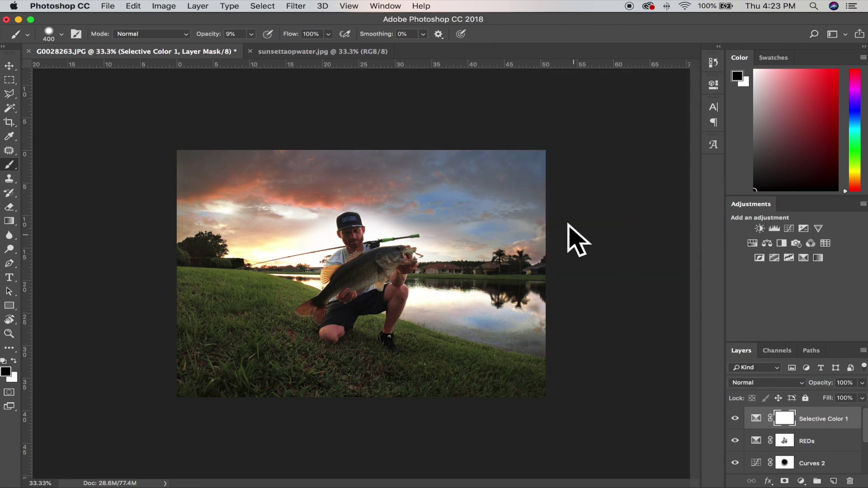
Compare the photo with and without the Selective Color 1 adjustment in the sky and water
left_click(735, 419)
left_click(735, 419)
left_click(734, 418)
left_click(735, 418)
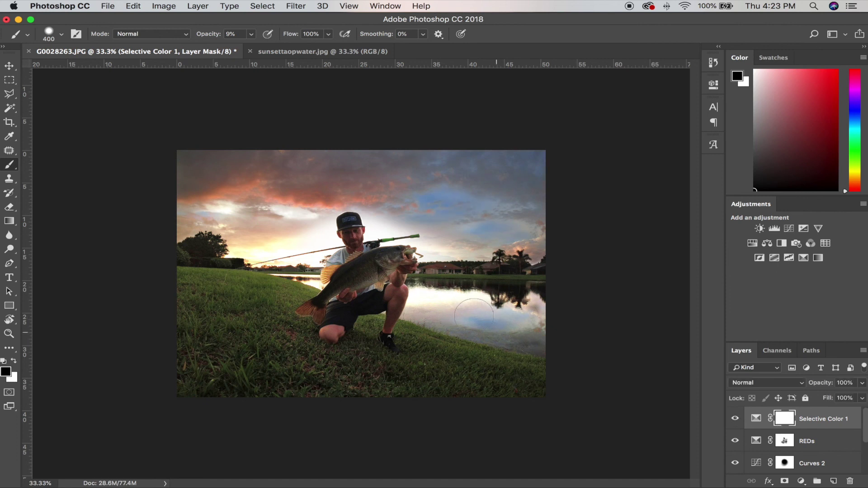
left_click(734, 419)
left_click(735, 418)
scroll(770, 447, "down", 2)
scroll(770, 448, "up", 2)
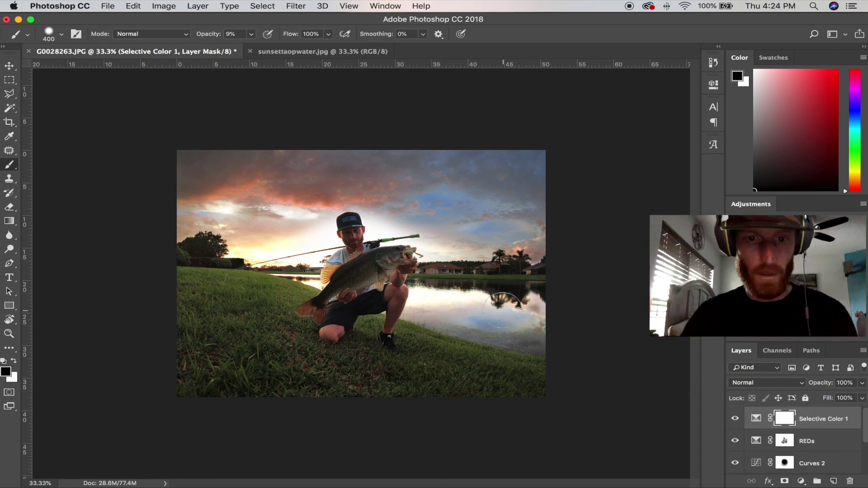
left_click(462, 273, "alt")
left_click(462, 272)
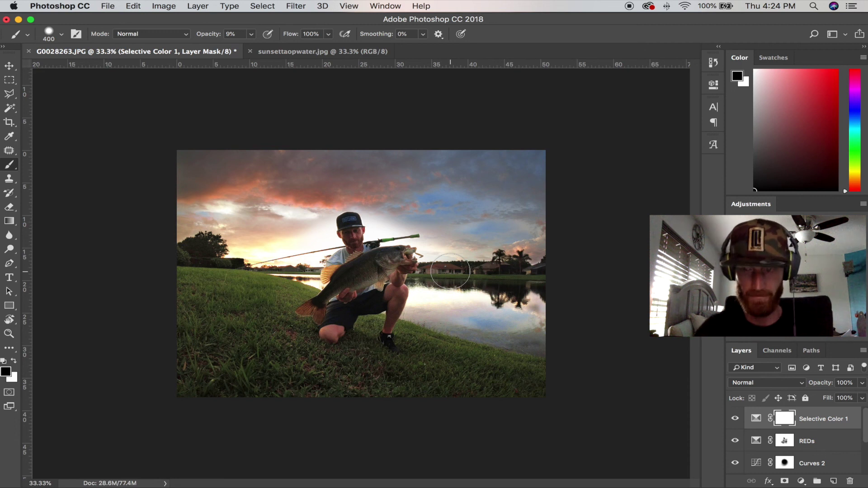
scroll(792, 451, "down", 5)
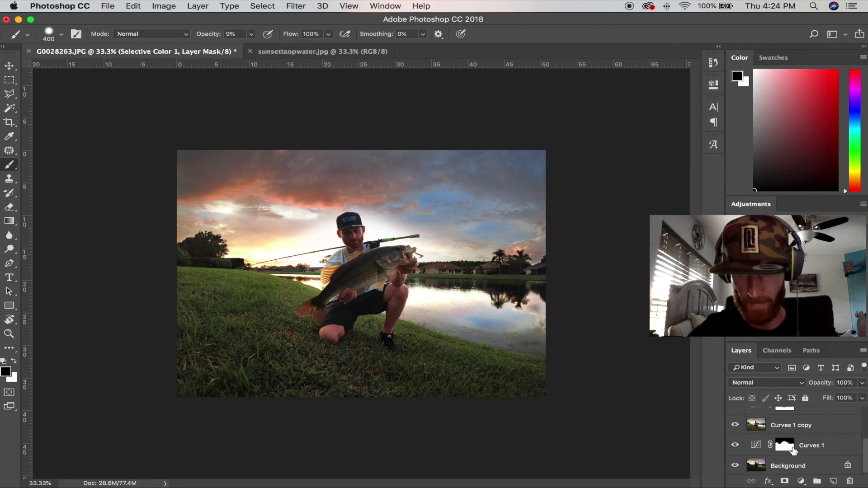
scroll(796, 456, "up", 5)
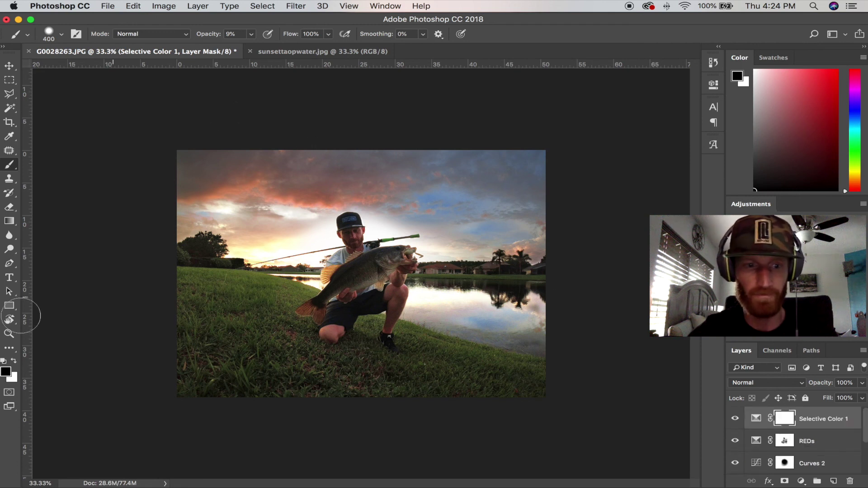
Add the photographer's name as white 81.03 pt text in the Stay Rad - Demo font between the angler's knee and shoe
key("t")
left_click(352, 339)
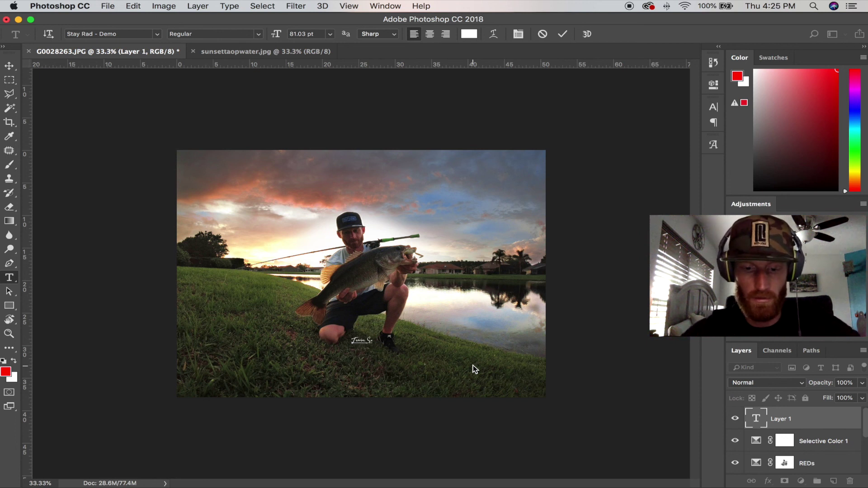
left_click(9, 65)
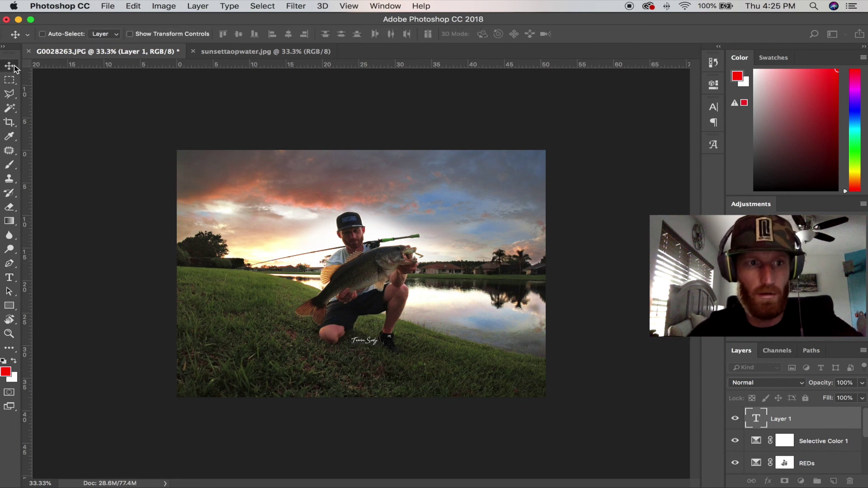
Move the name signature onto the grass below the angler and enlarge it to roughly twice its size
mouse_move(343, 347)
left_mouse_down()
mouse_move(427, 307)
mouse_move(387, 312)
mouse_move(400, 310)
mouse_move(369, 356)
mouse_move(349, 337)
mouse_move(373, 362)
mouse_move(355, 361)
left_mouse_up()
key("ctrl+t")
key("Return")
left_click(437, 293, "super")
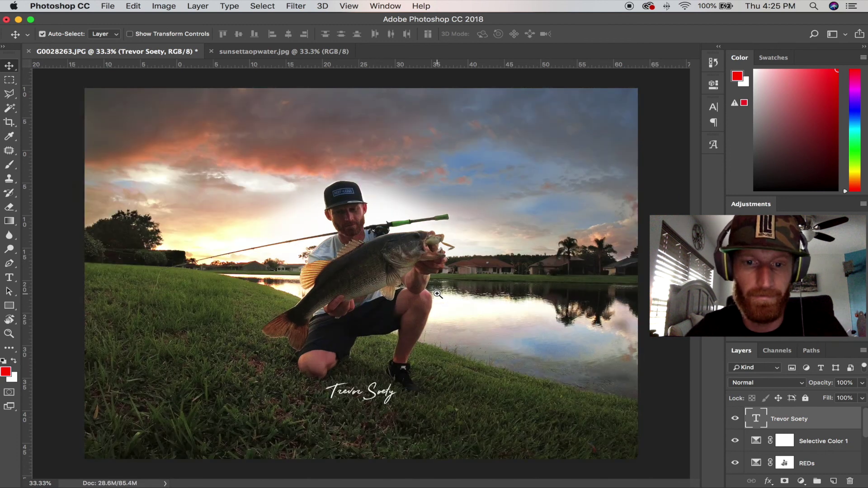
left_click(437, 294, "super")
left_click(282, 267, "alt+super")
left_click(281, 267, "alt+super")
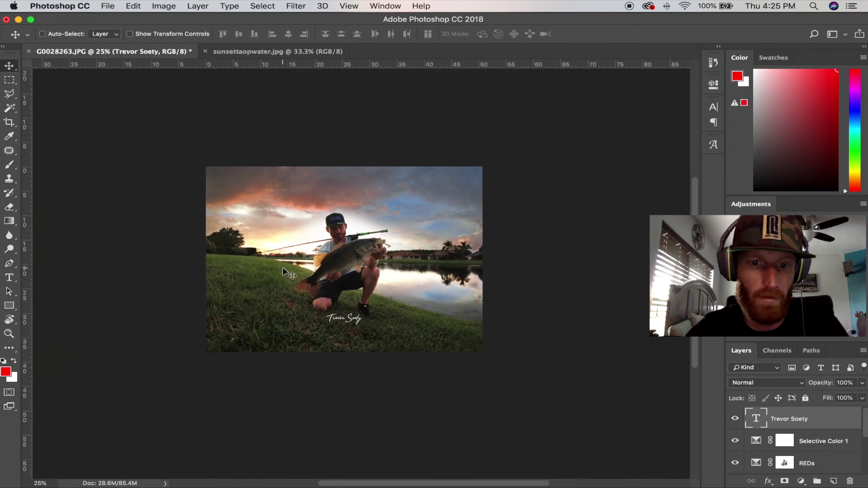